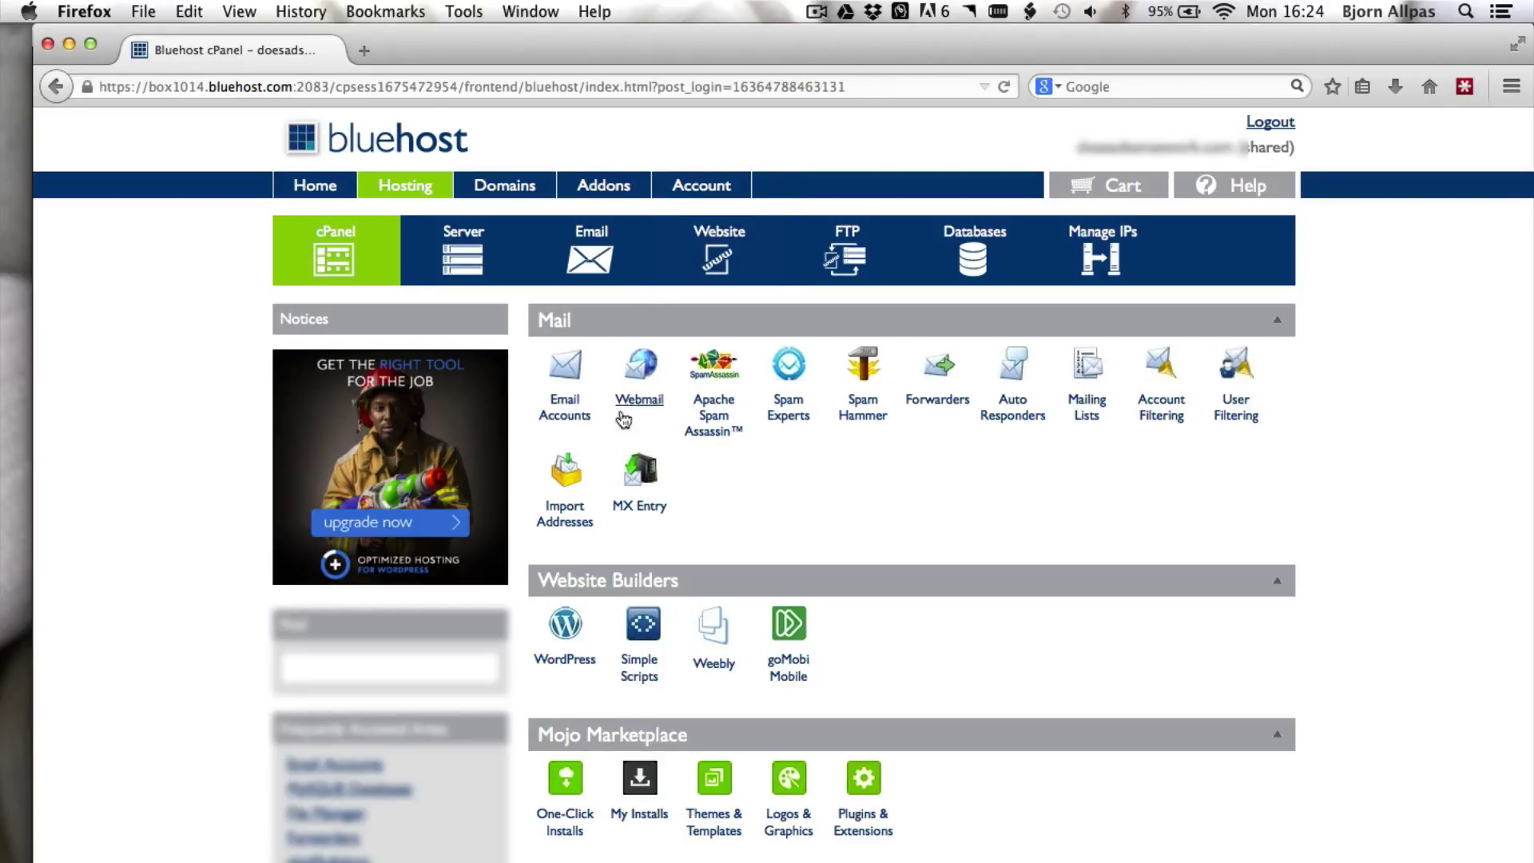
Scroll down the cPanel home page to the Mojo Marketplace section with One-Click Installs
scroll(591, 495, down, 5)
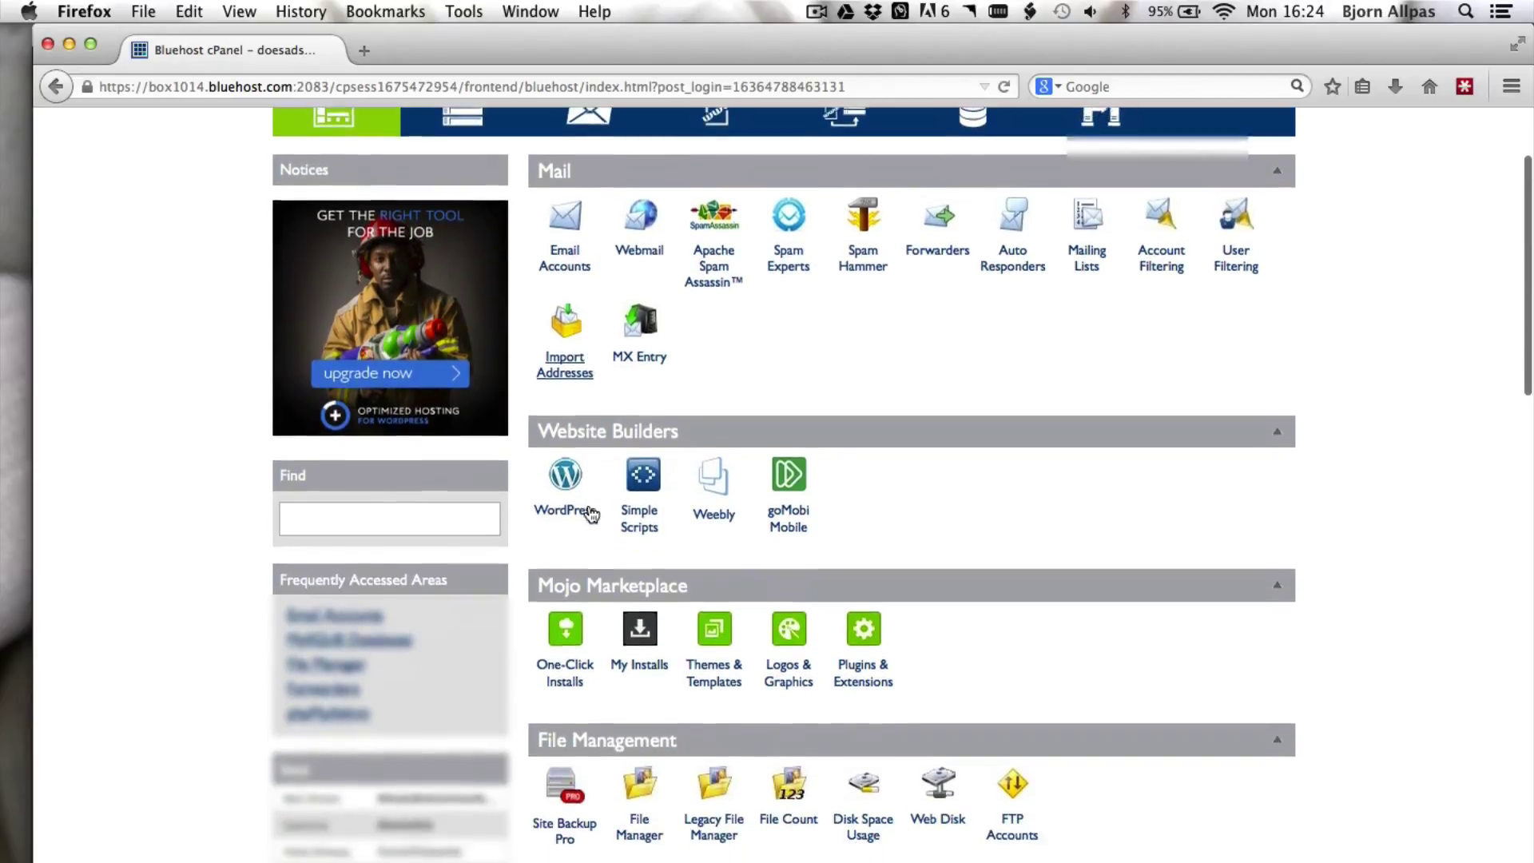
scroll(589, 512, down, 1)
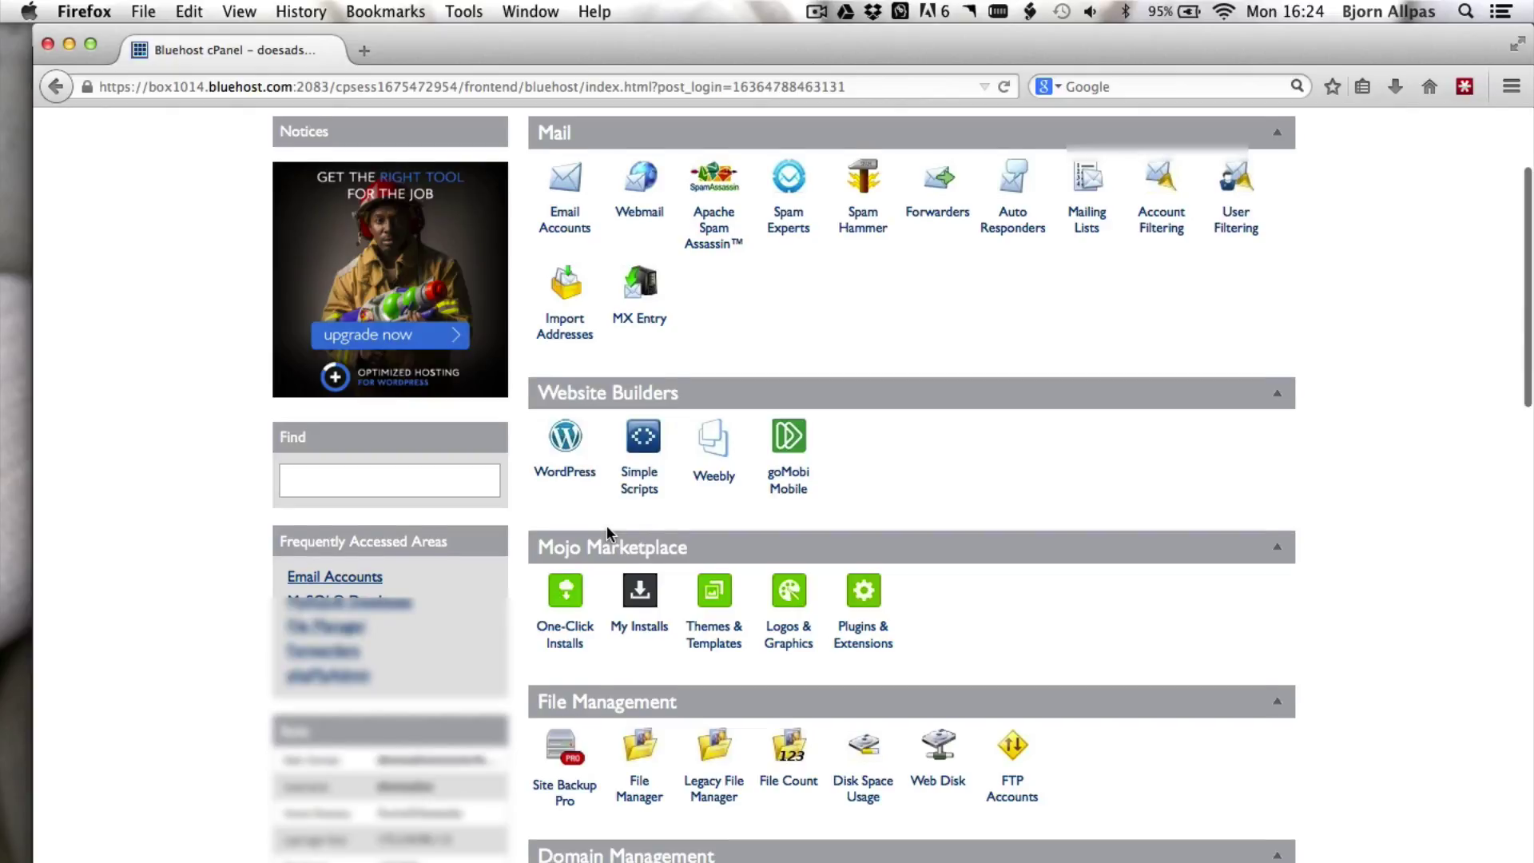
scroll(606, 529, down, 3)
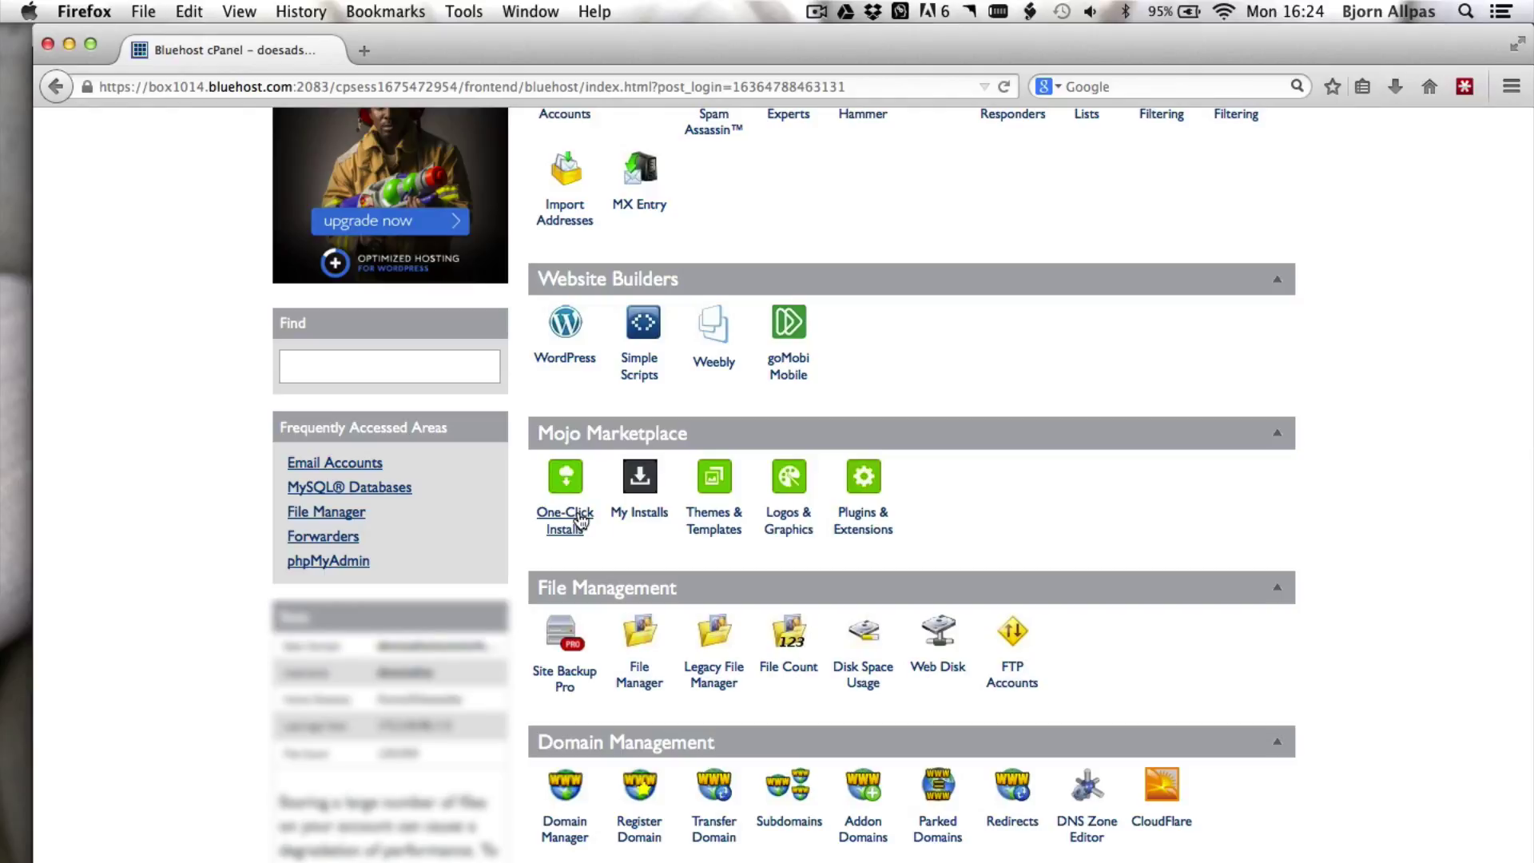
Open One-Click Installs in a new tab and browse down through every application category
click(581, 521)
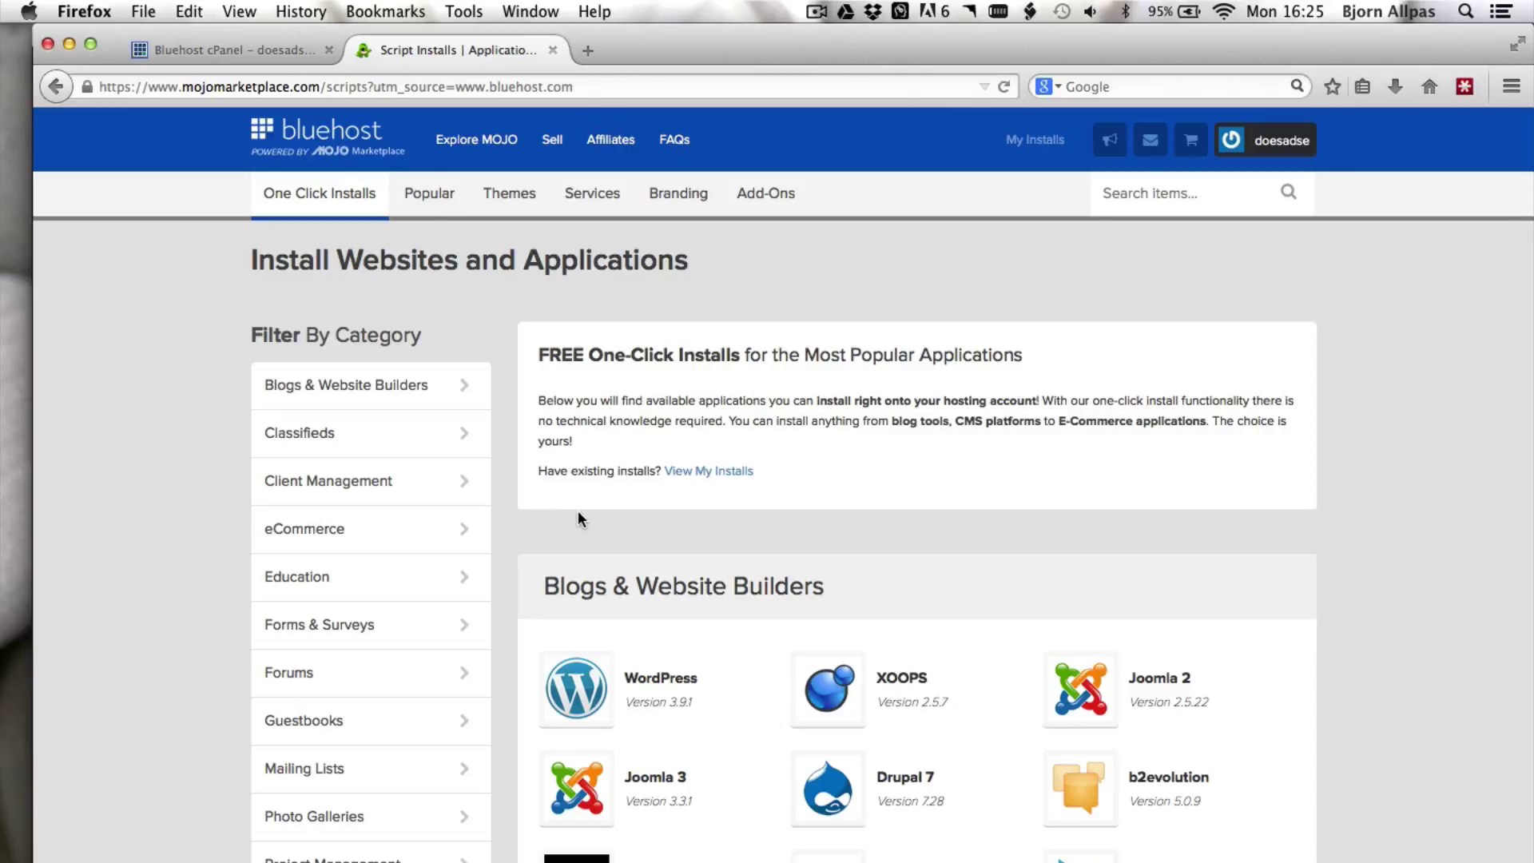
scroll(578, 515, down, 5)
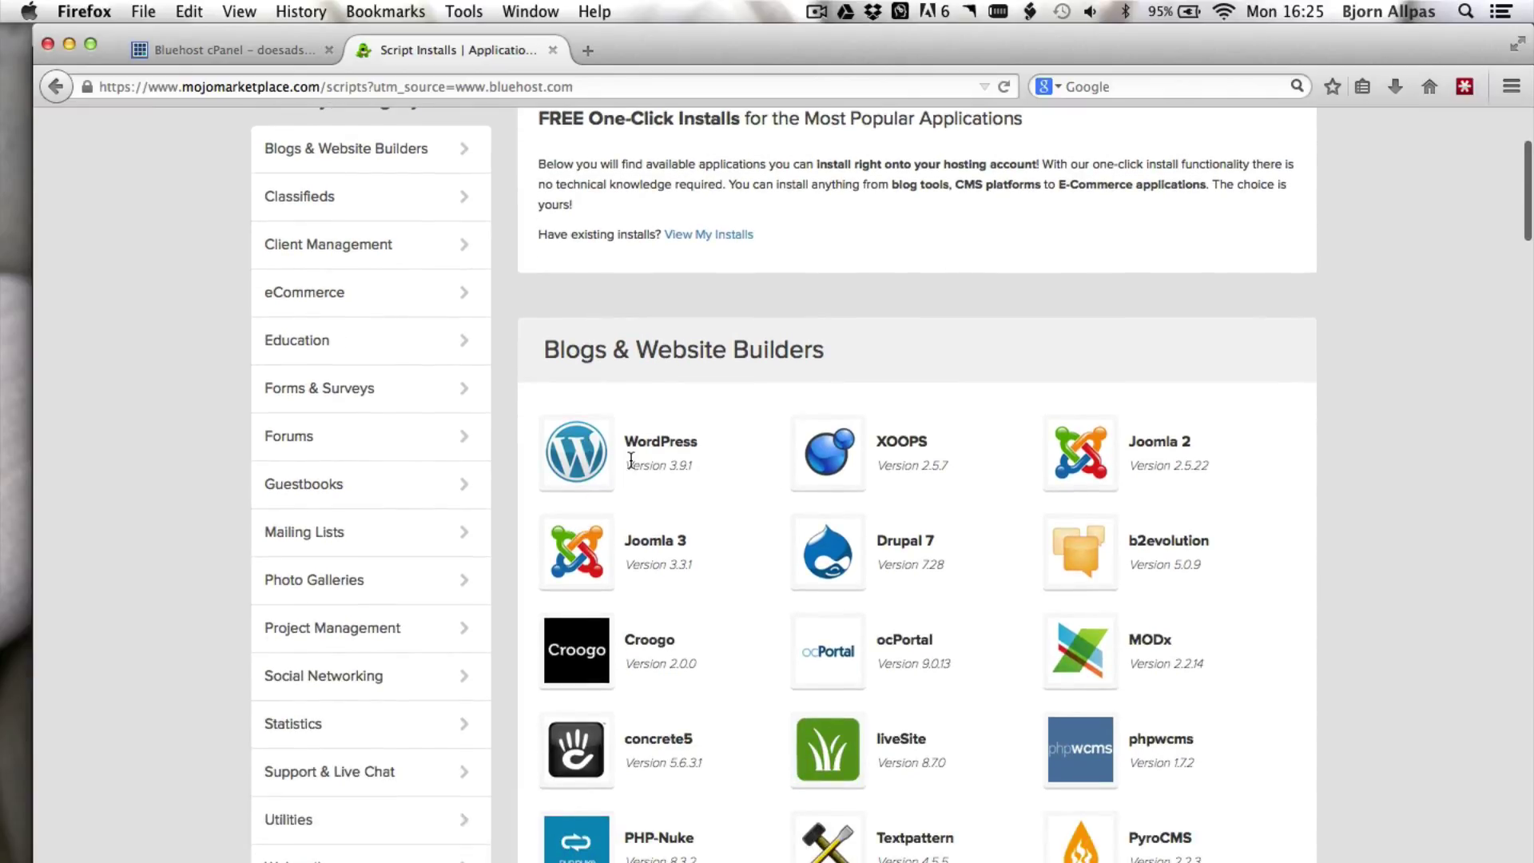
scroll(725, 480, down, 5)
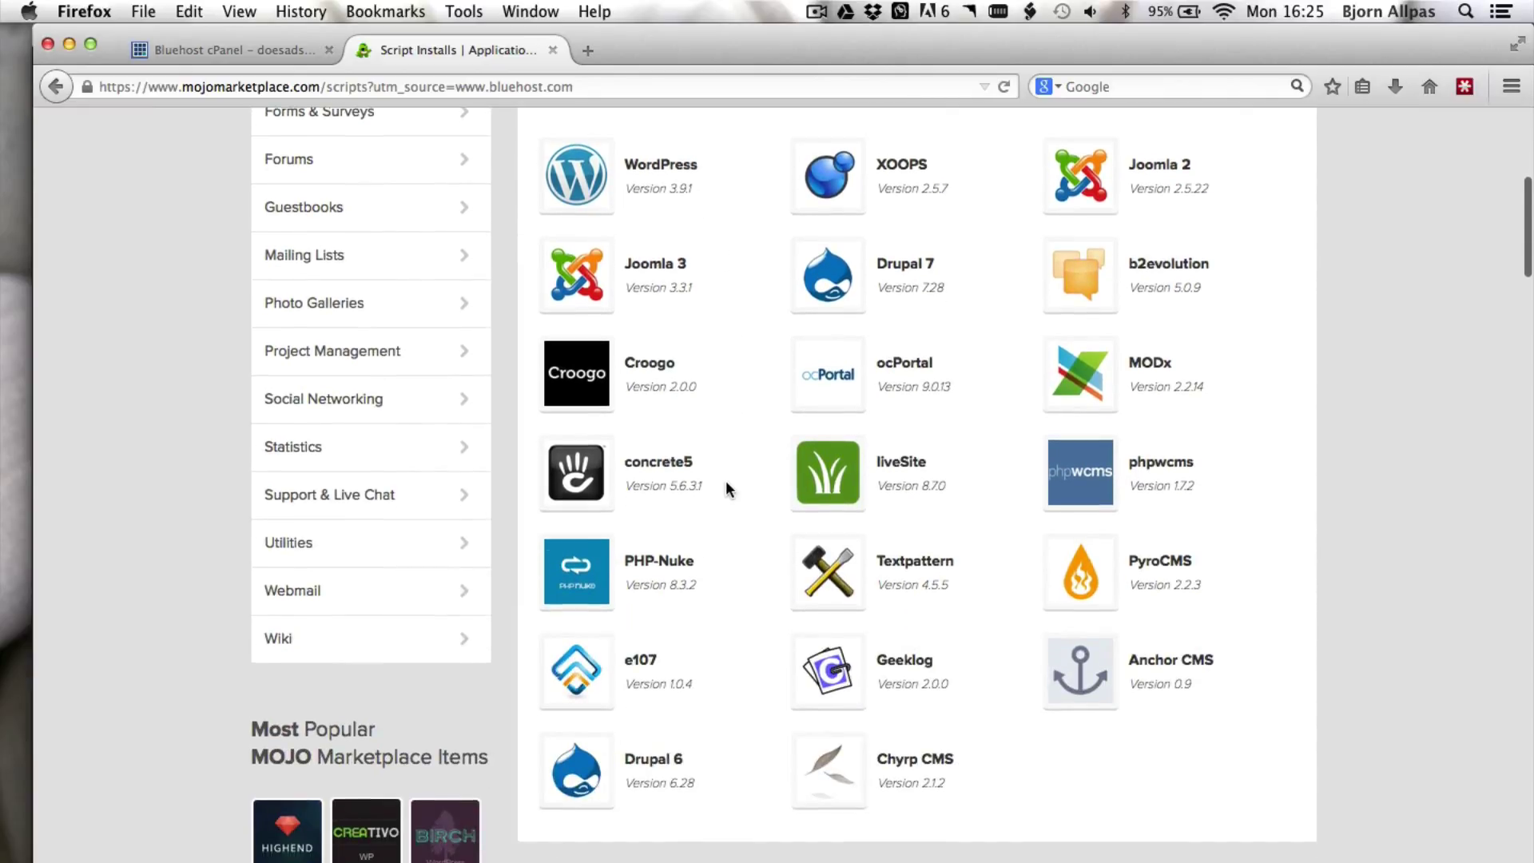
scroll(726, 482, down, 12)
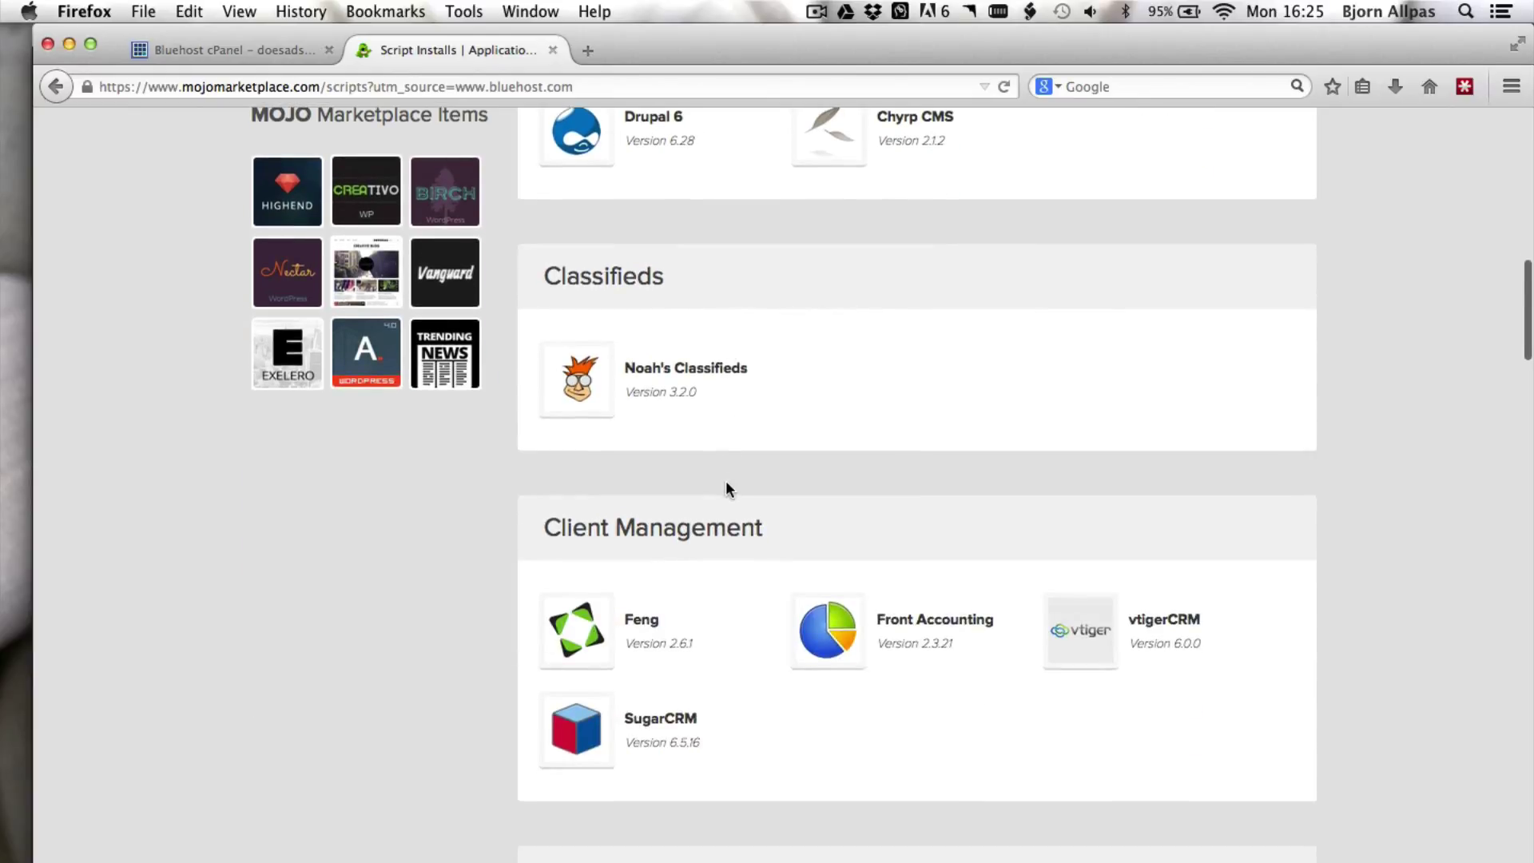
scroll(725, 487, down, 15)
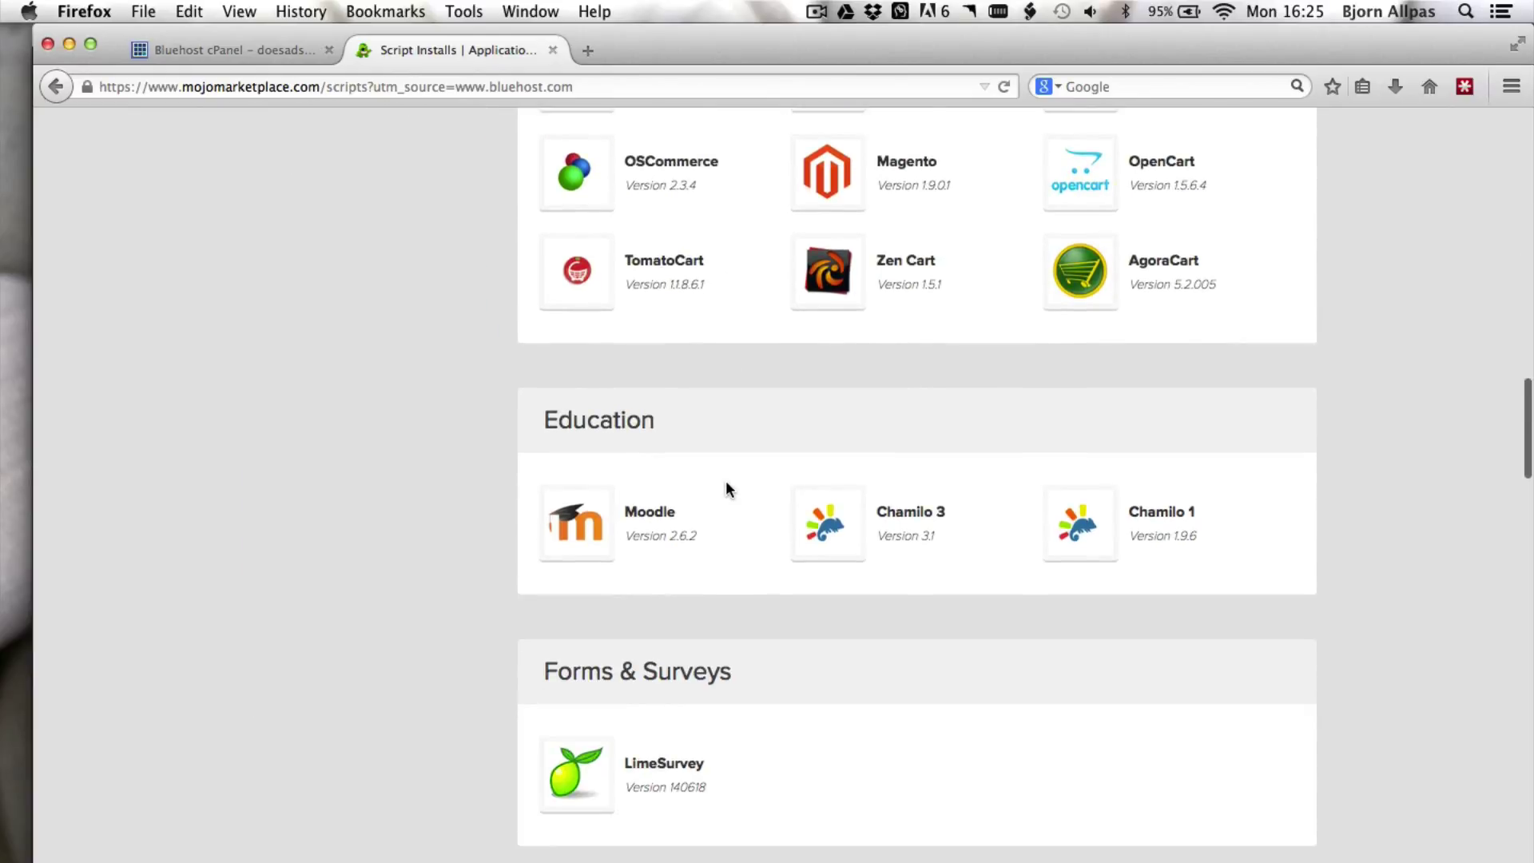
scroll(725, 487, down, 12)
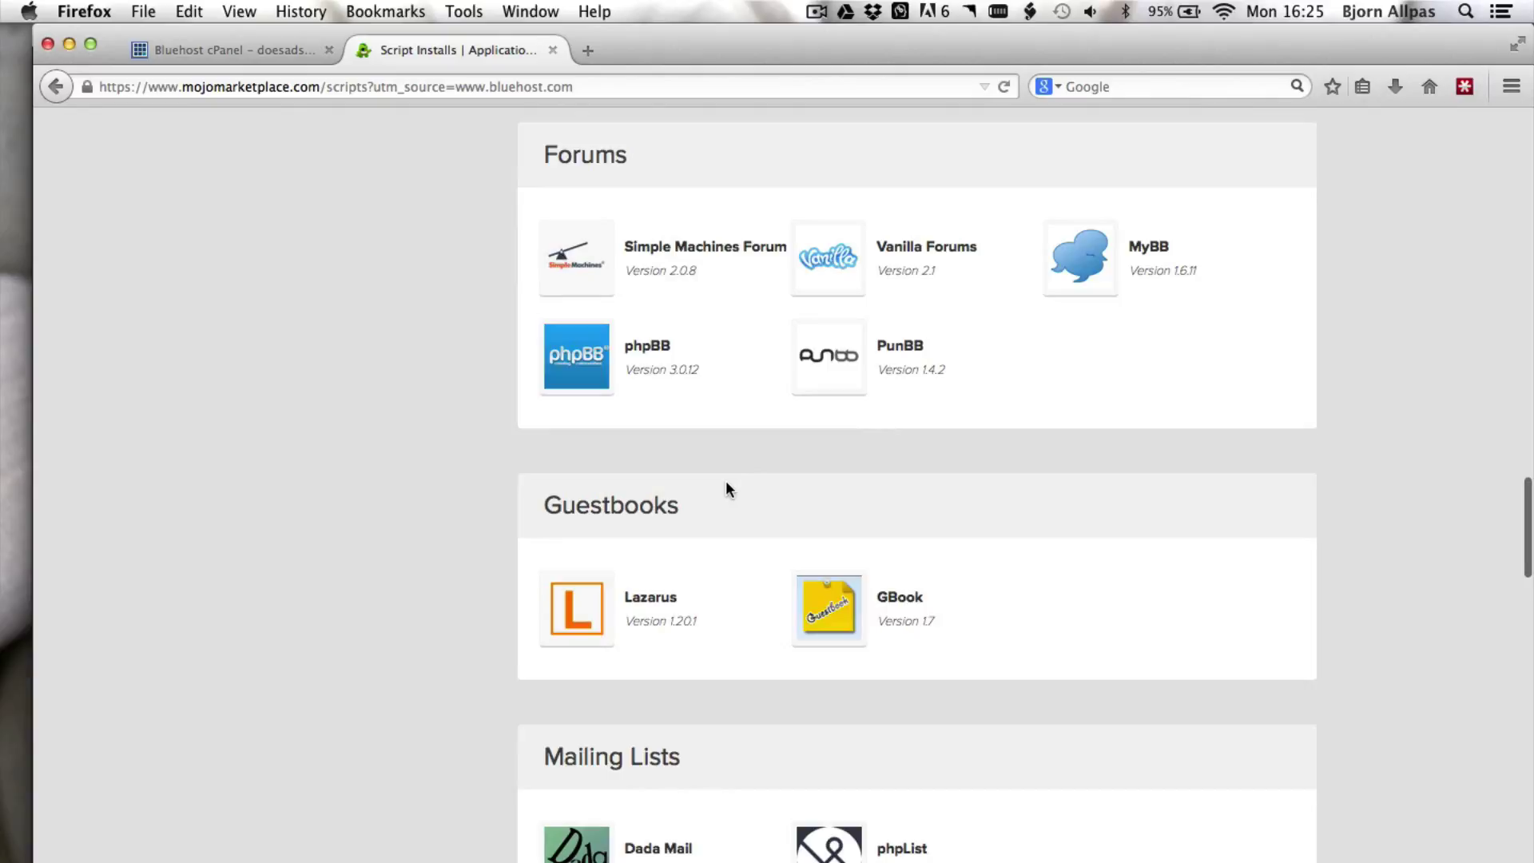
scroll(726, 487, down, 3)
scroll(726, 487, down, 8)
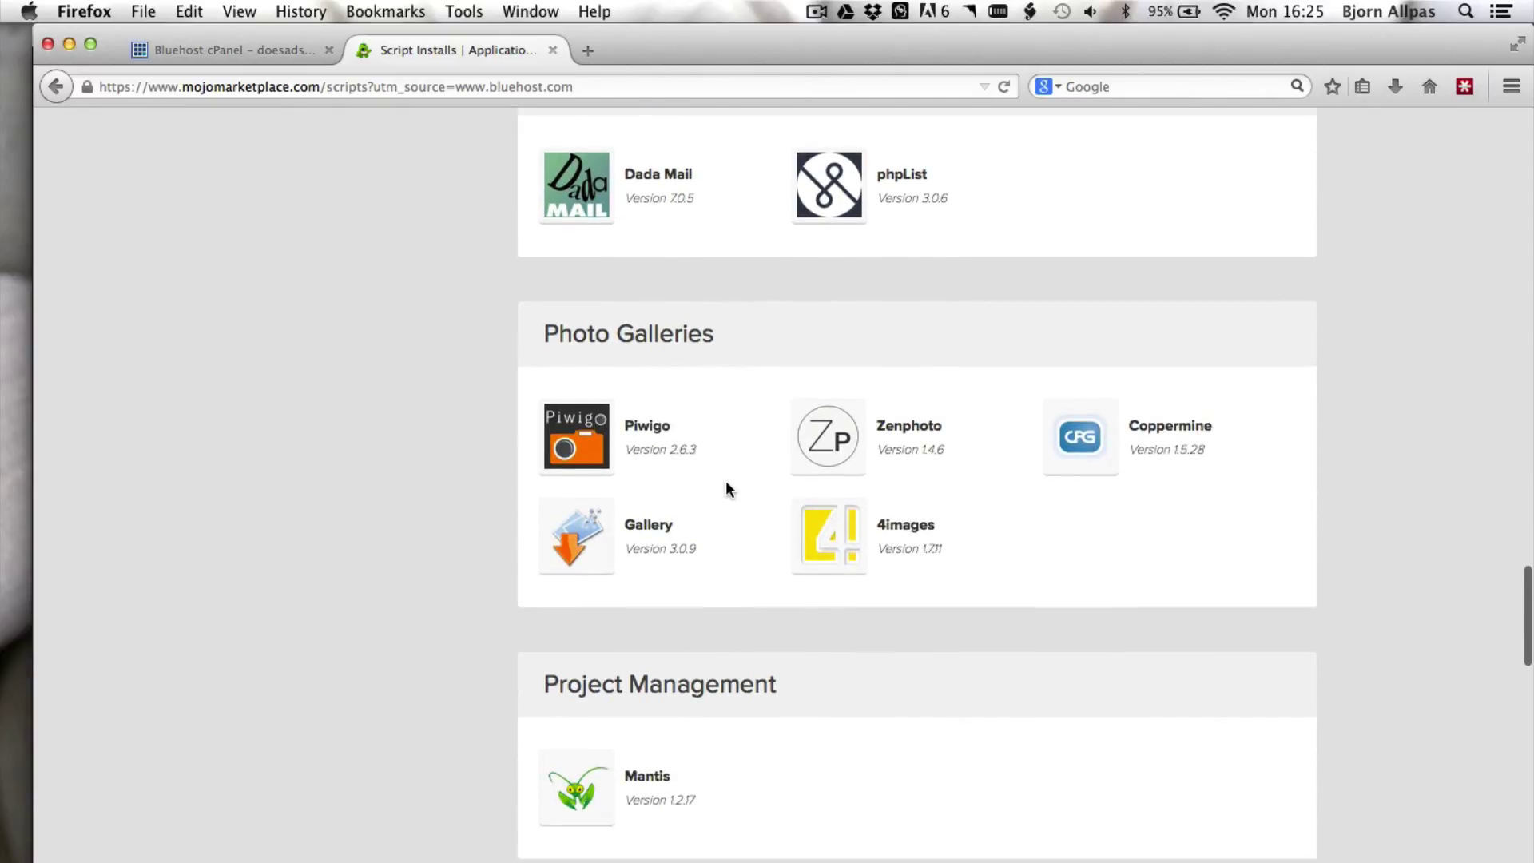
scroll(726, 489, down, 12)
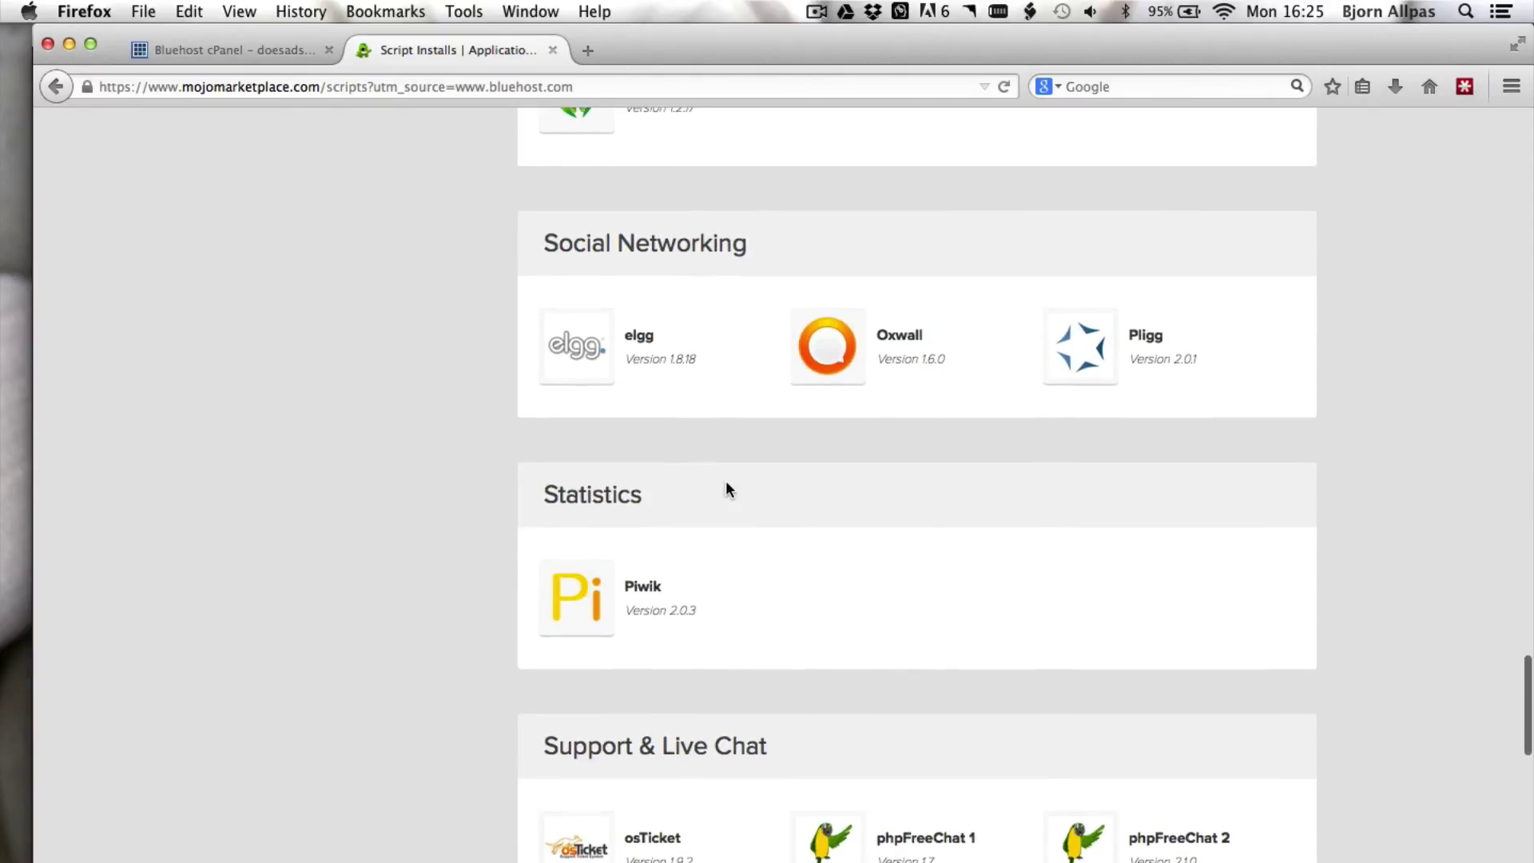
scroll(727, 489, down, 12)
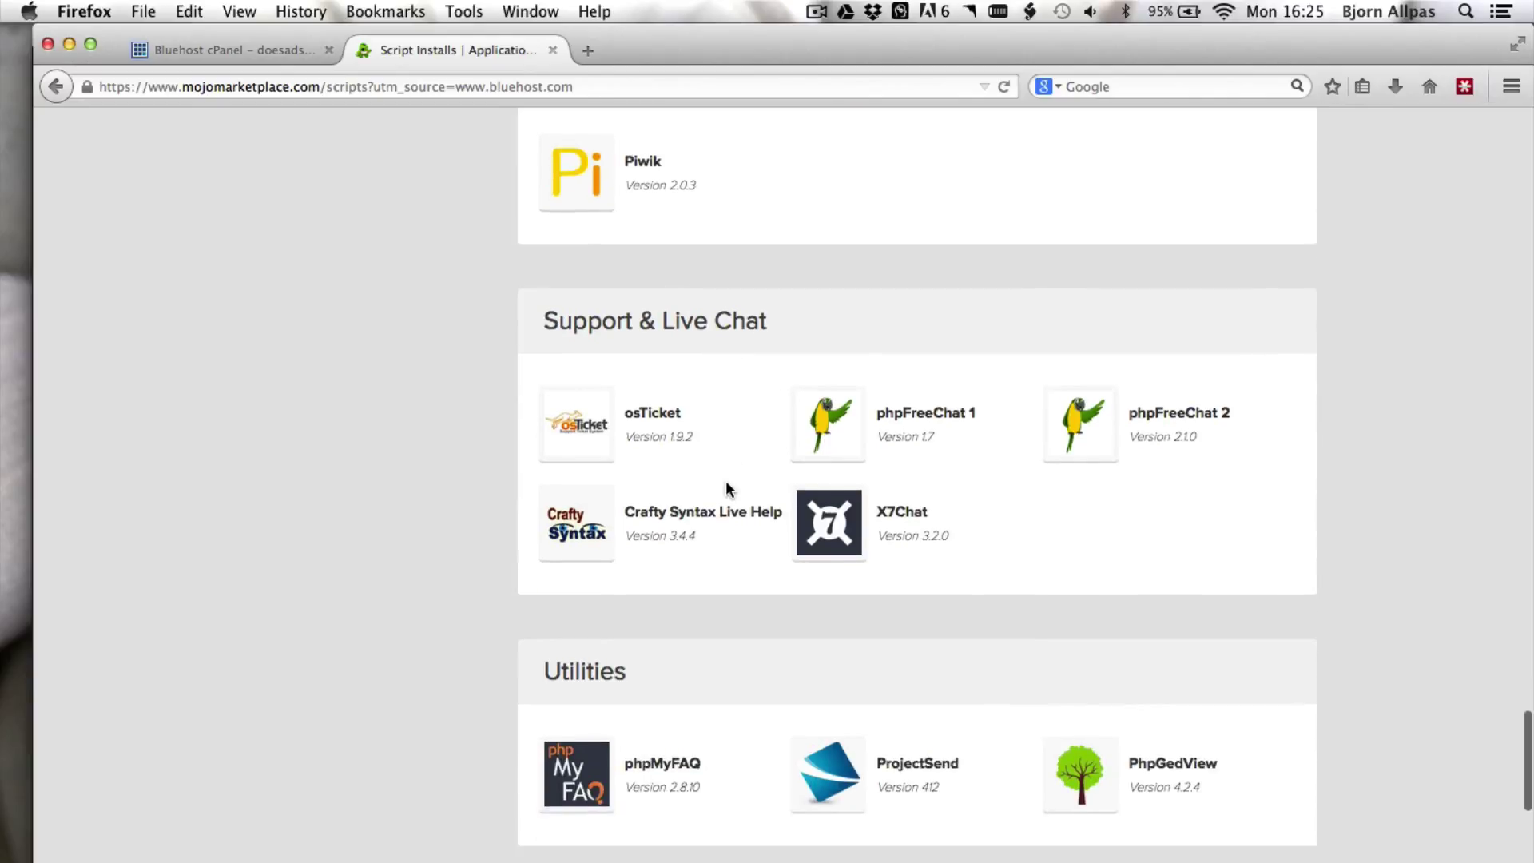
scroll(726, 486, down, 11)
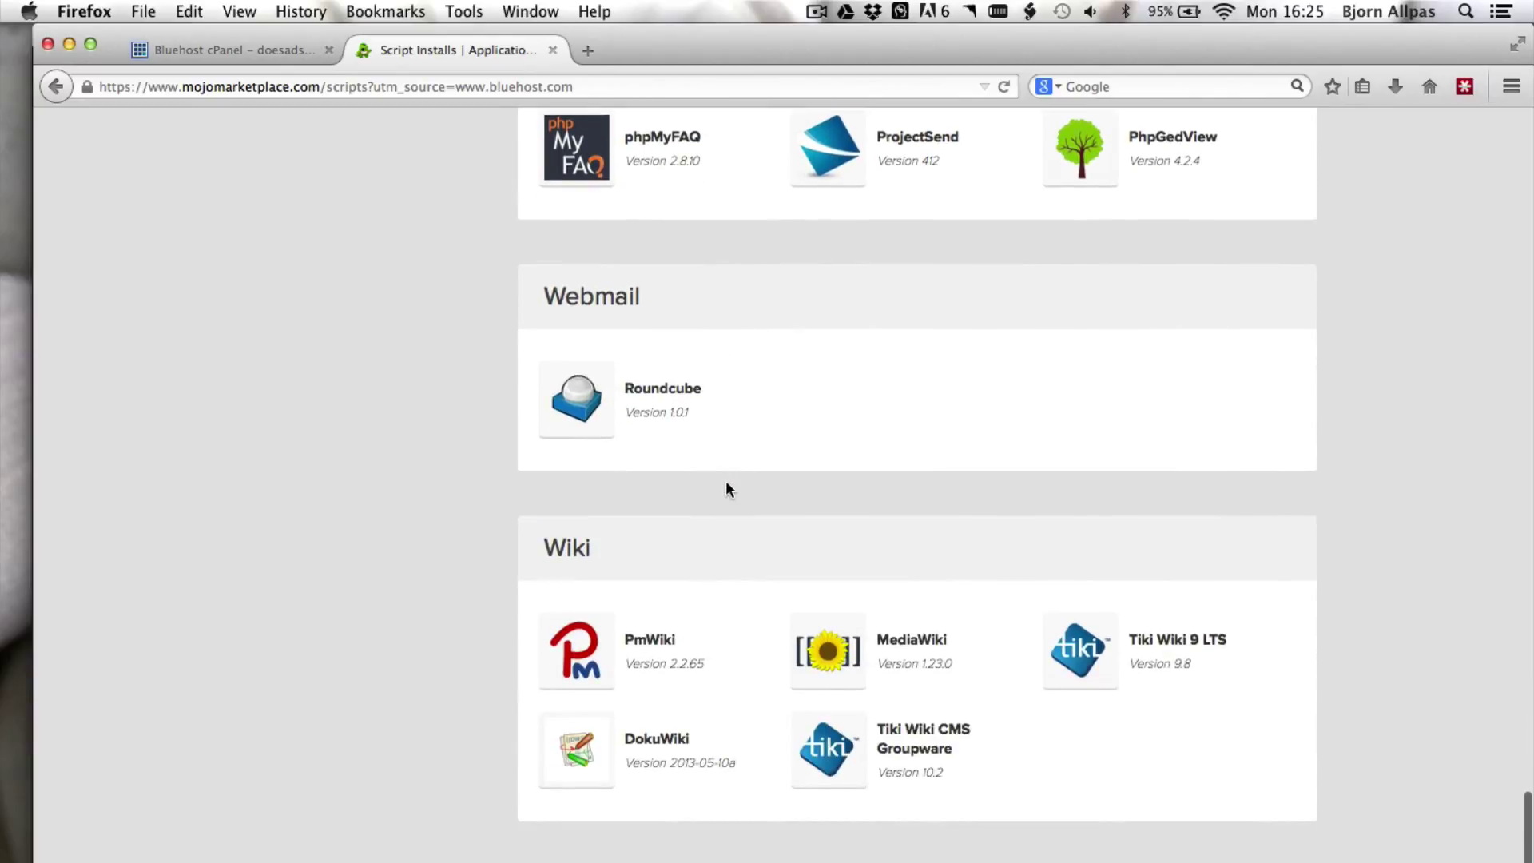
Return to the top of the catalogue, where WordPress 3.9.1 leads the list
scroll(725, 481, up, 20)
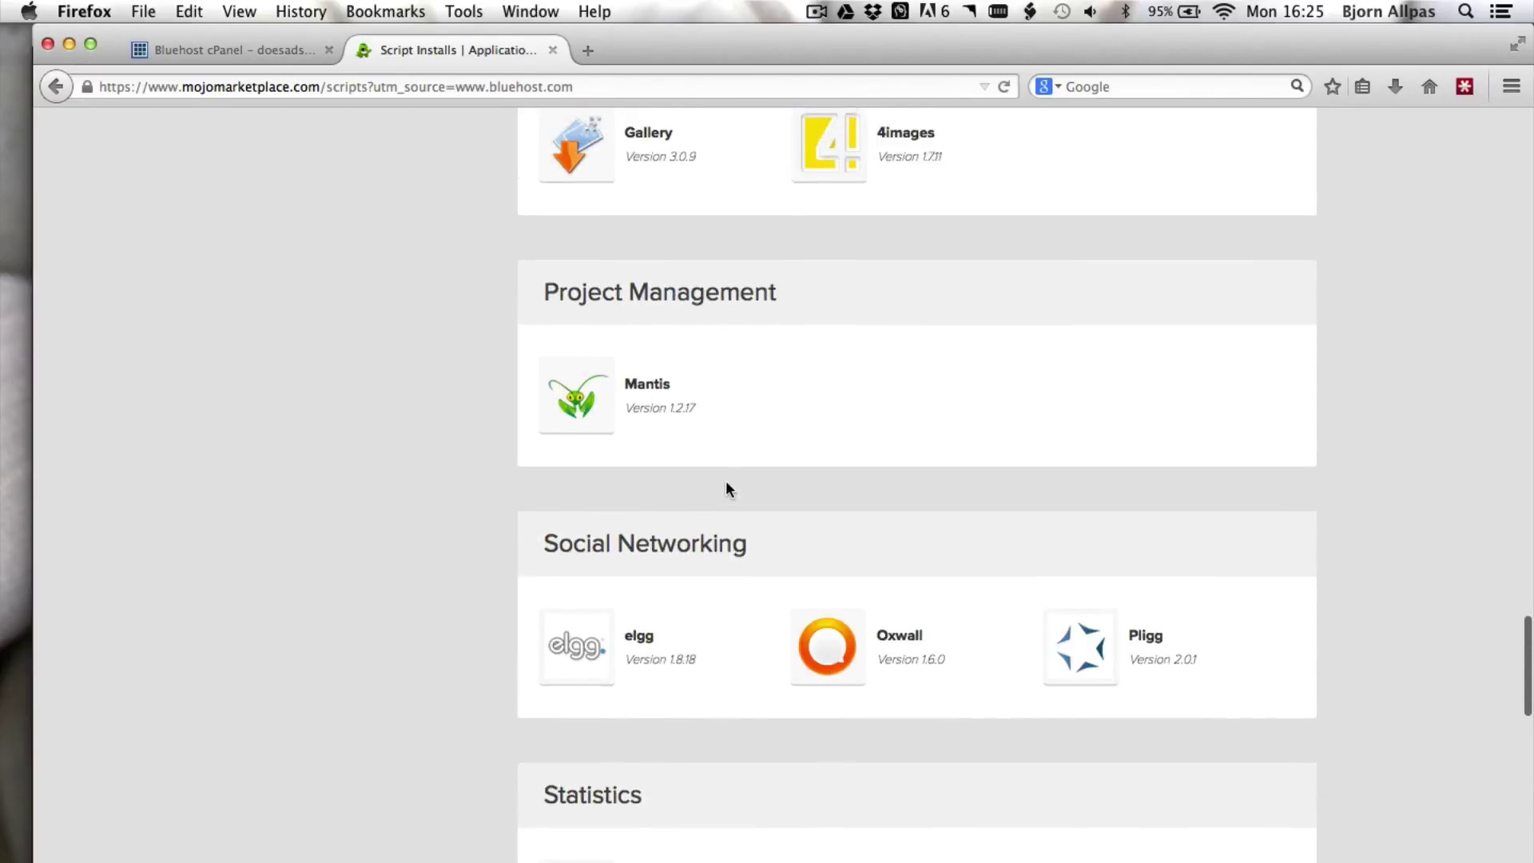
scroll(726, 485, up, 20)
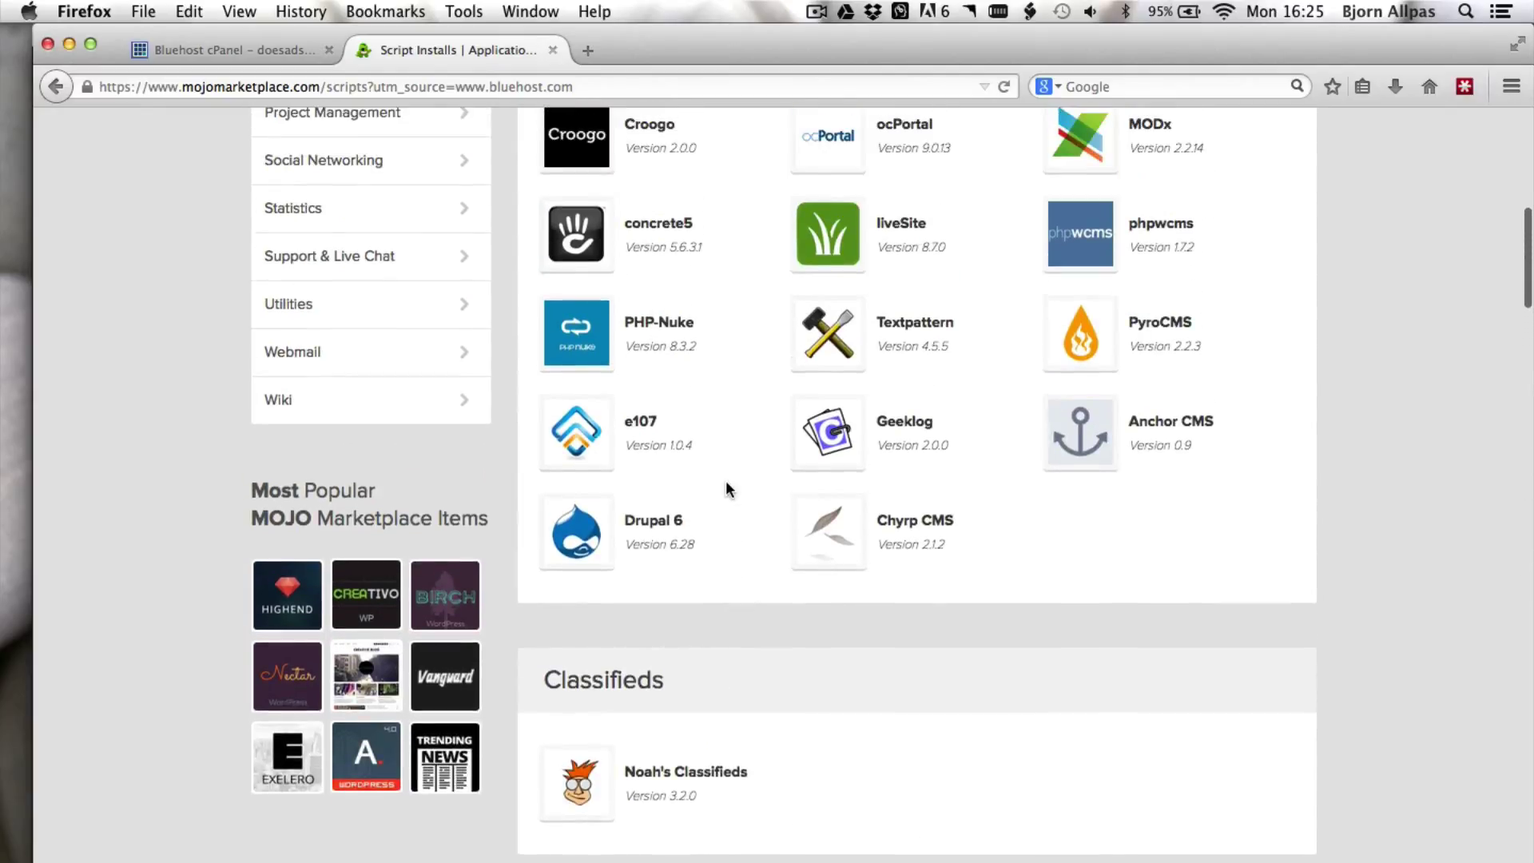
scroll(725, 481, up, 5)
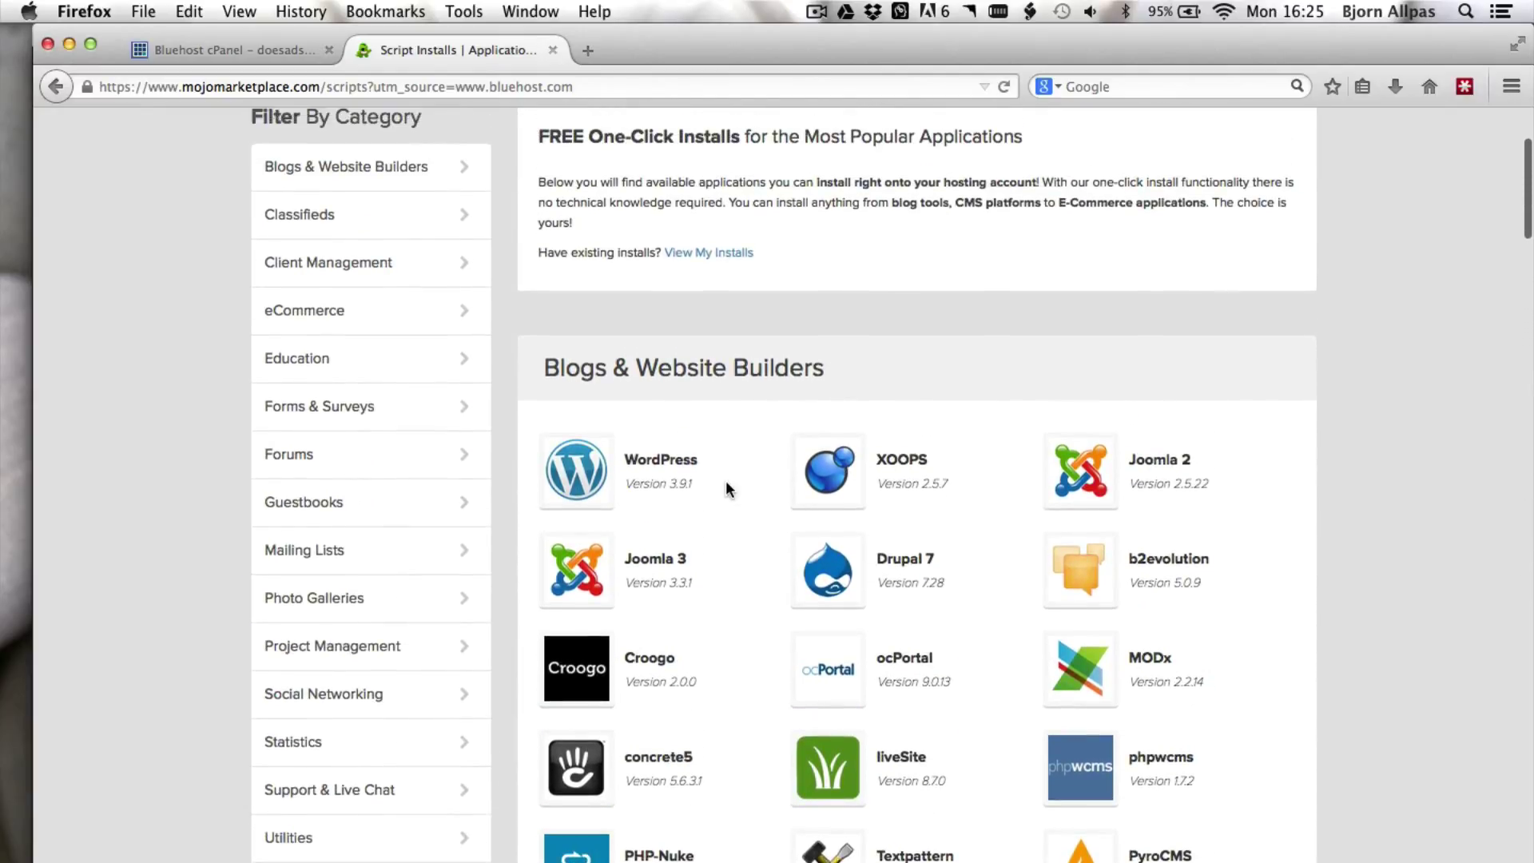
scroll(726, 481, up, 2)
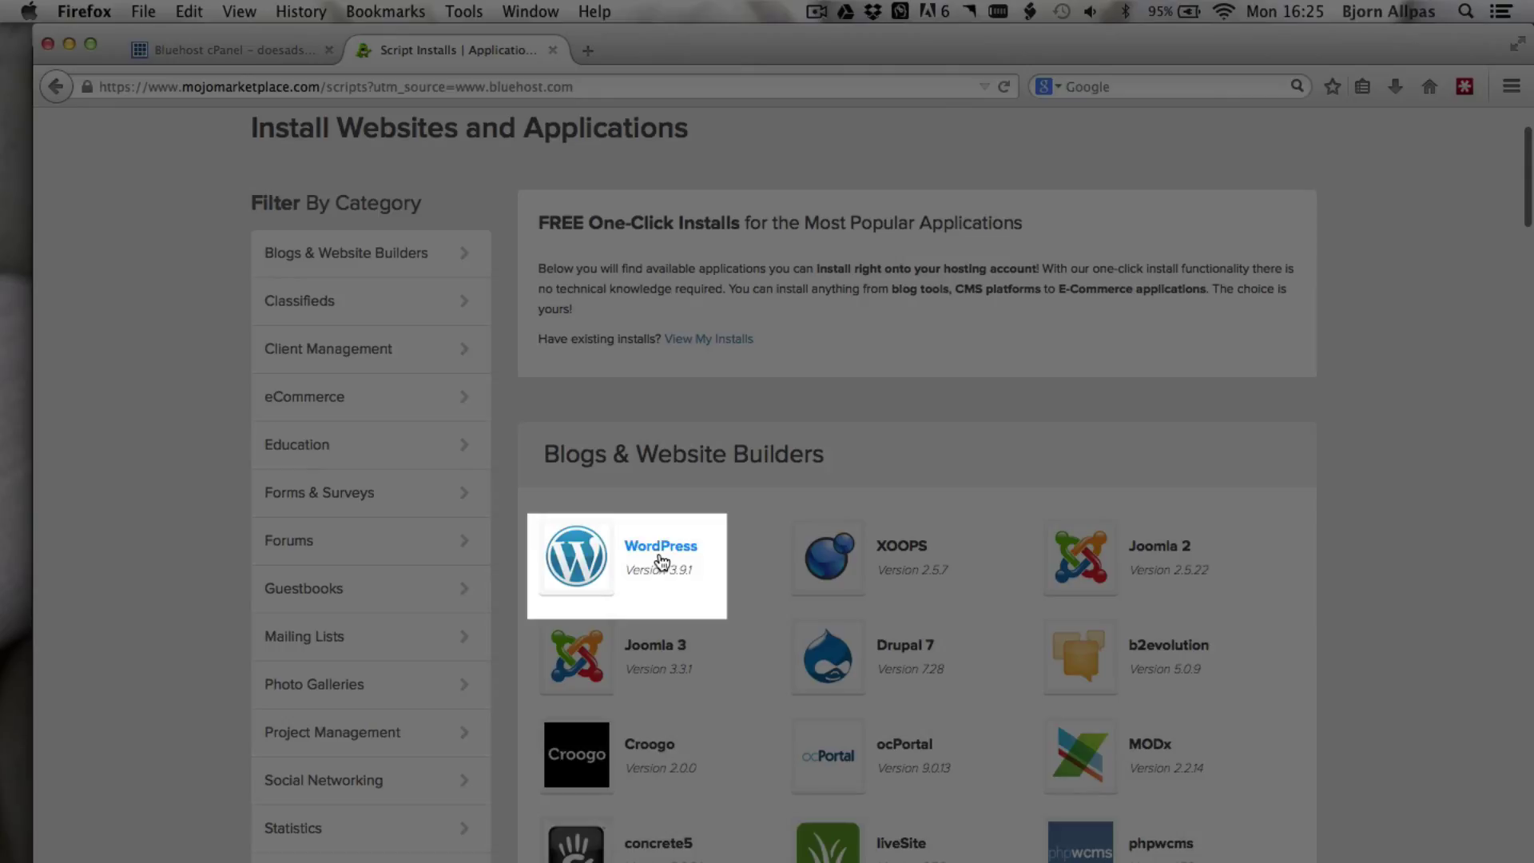
Choose the WordPress 3.9.1 tile and start a brand-new WordPress installation
click(667, 556)
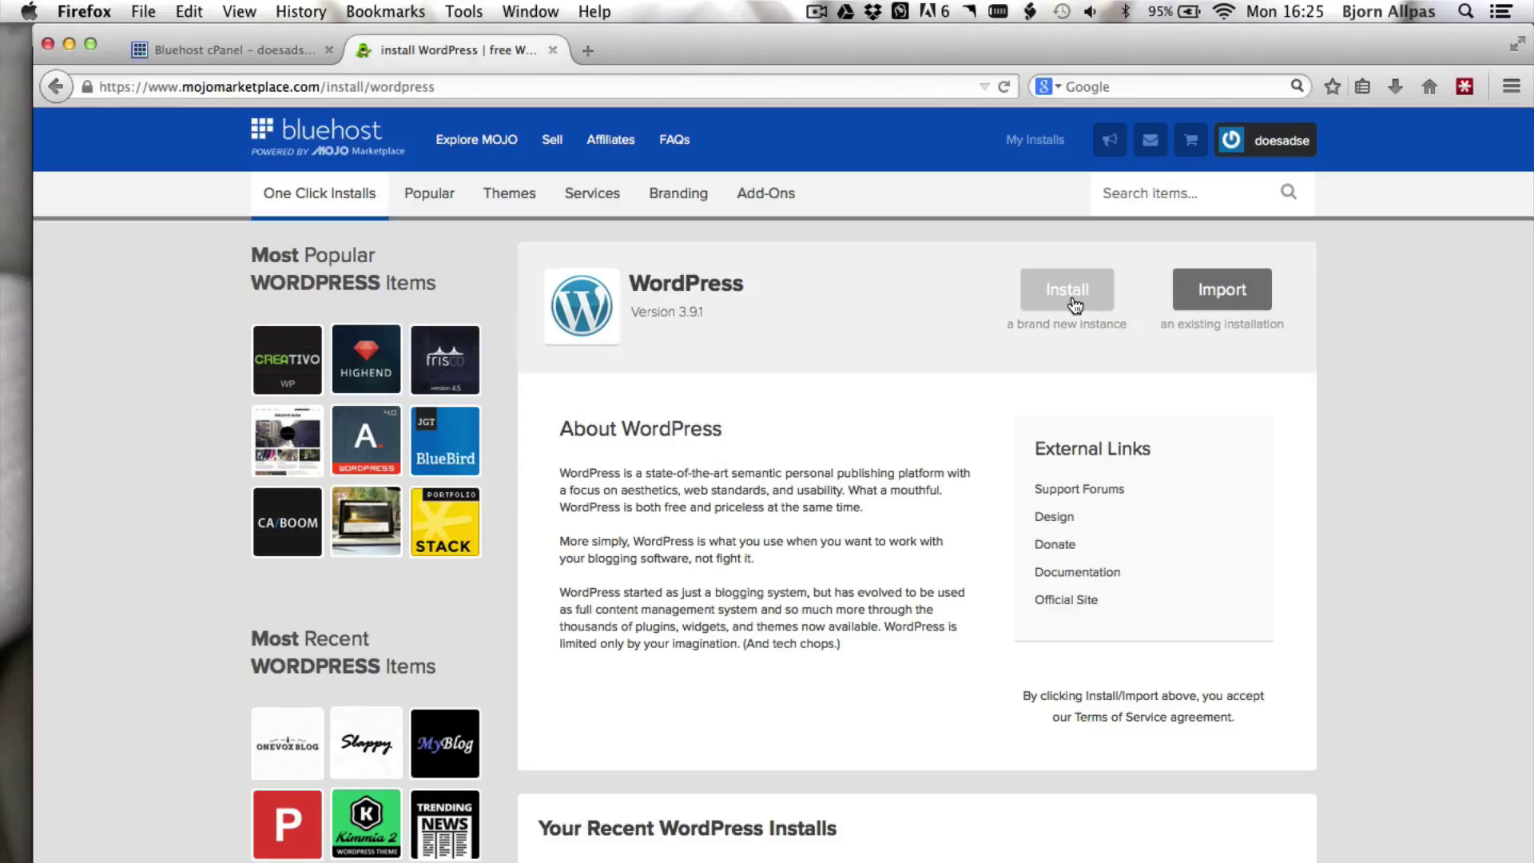
click(1074, 304)
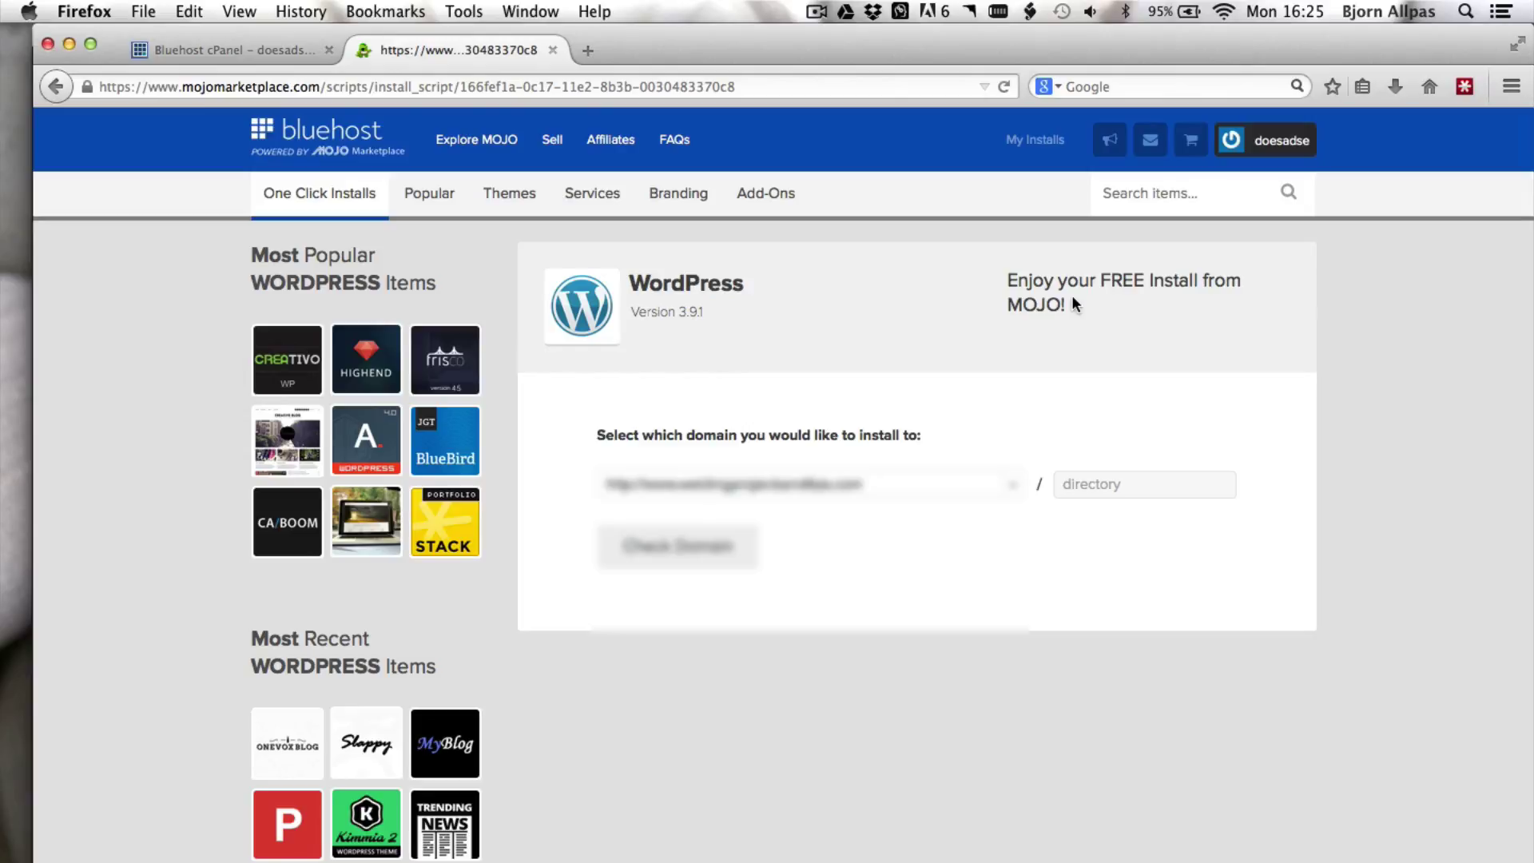
Pick the target domain from the domain dropdown and run Check Domain on it
click(1014, 489)
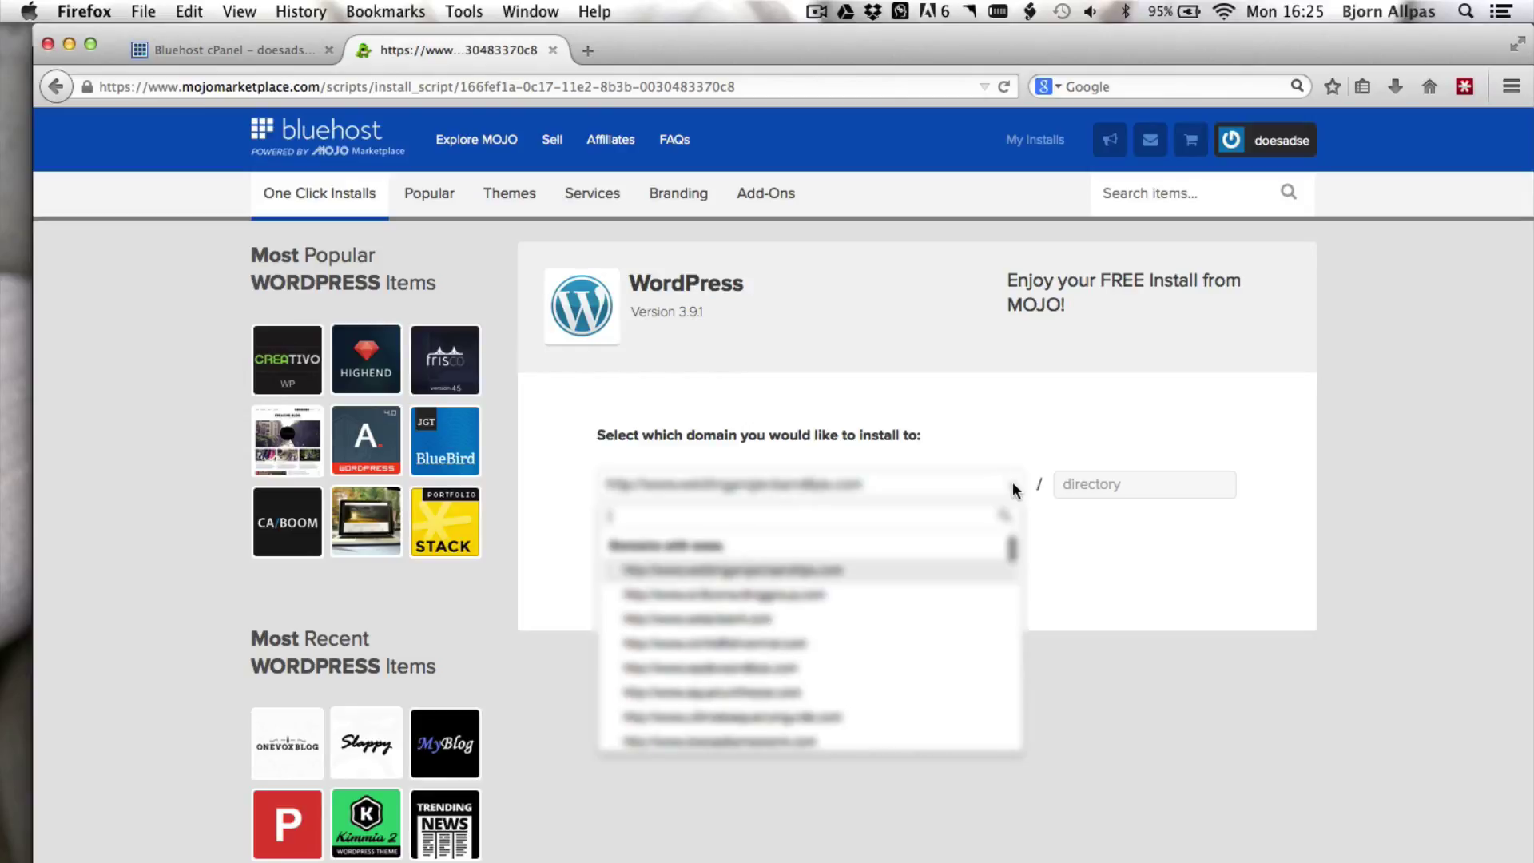
scroll(735, 589, down, 5)
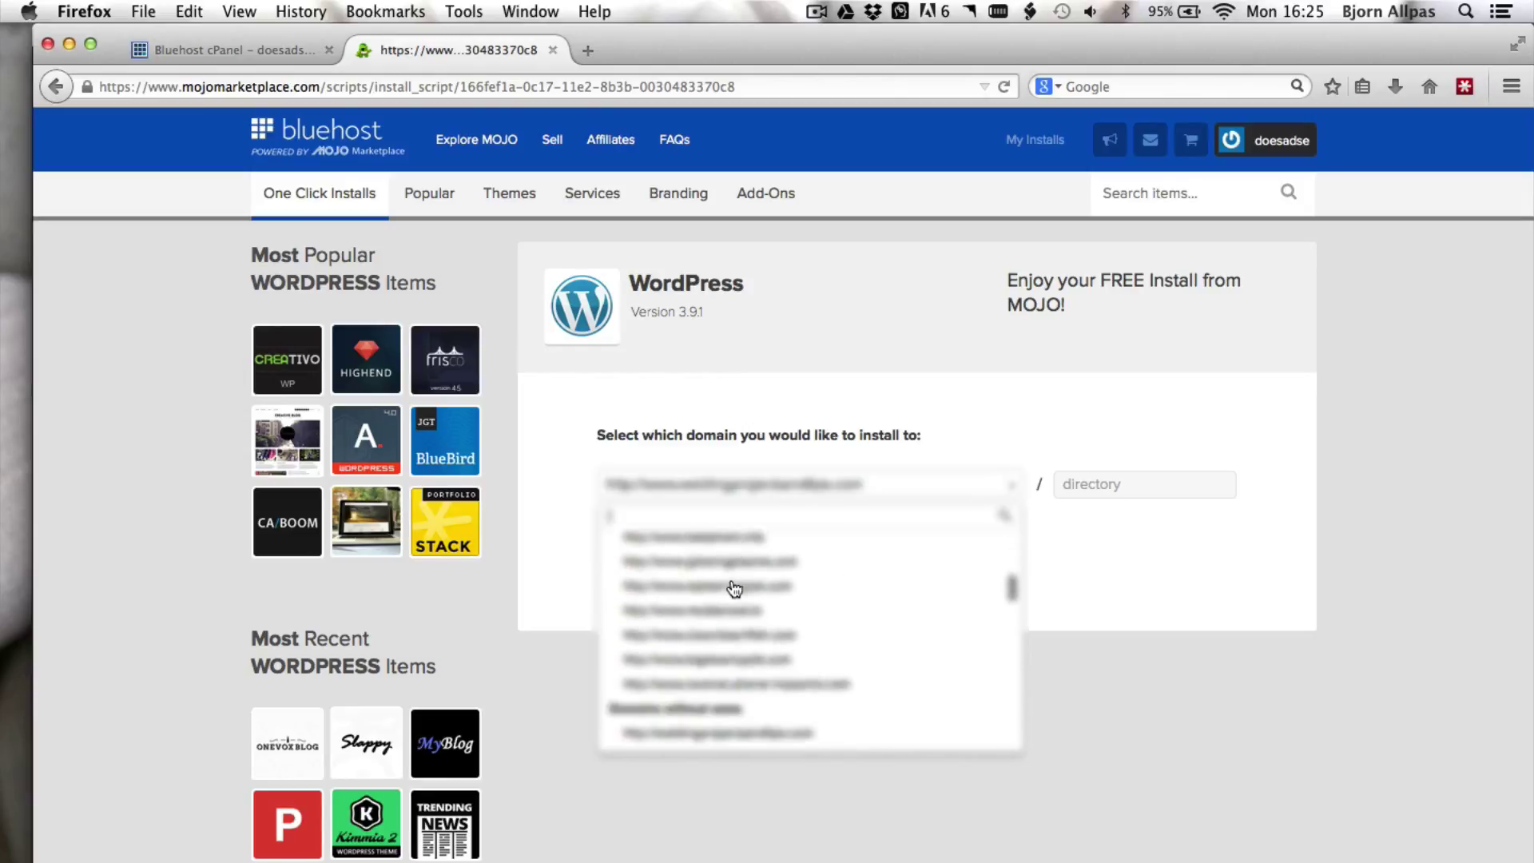
scroll(735, 589, down, 6)
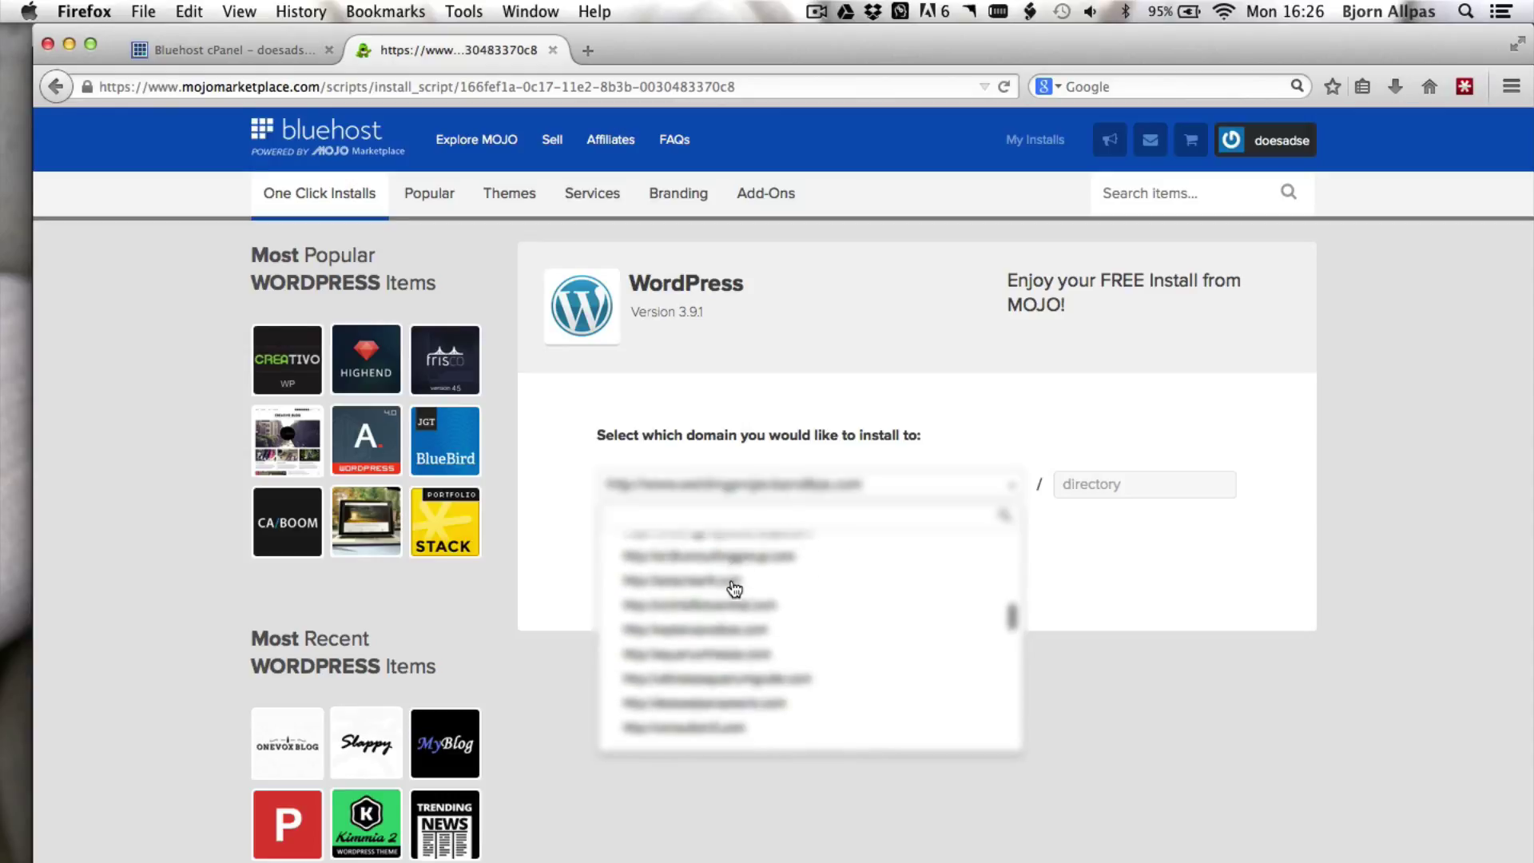
scroll(735, 589, down, 8)
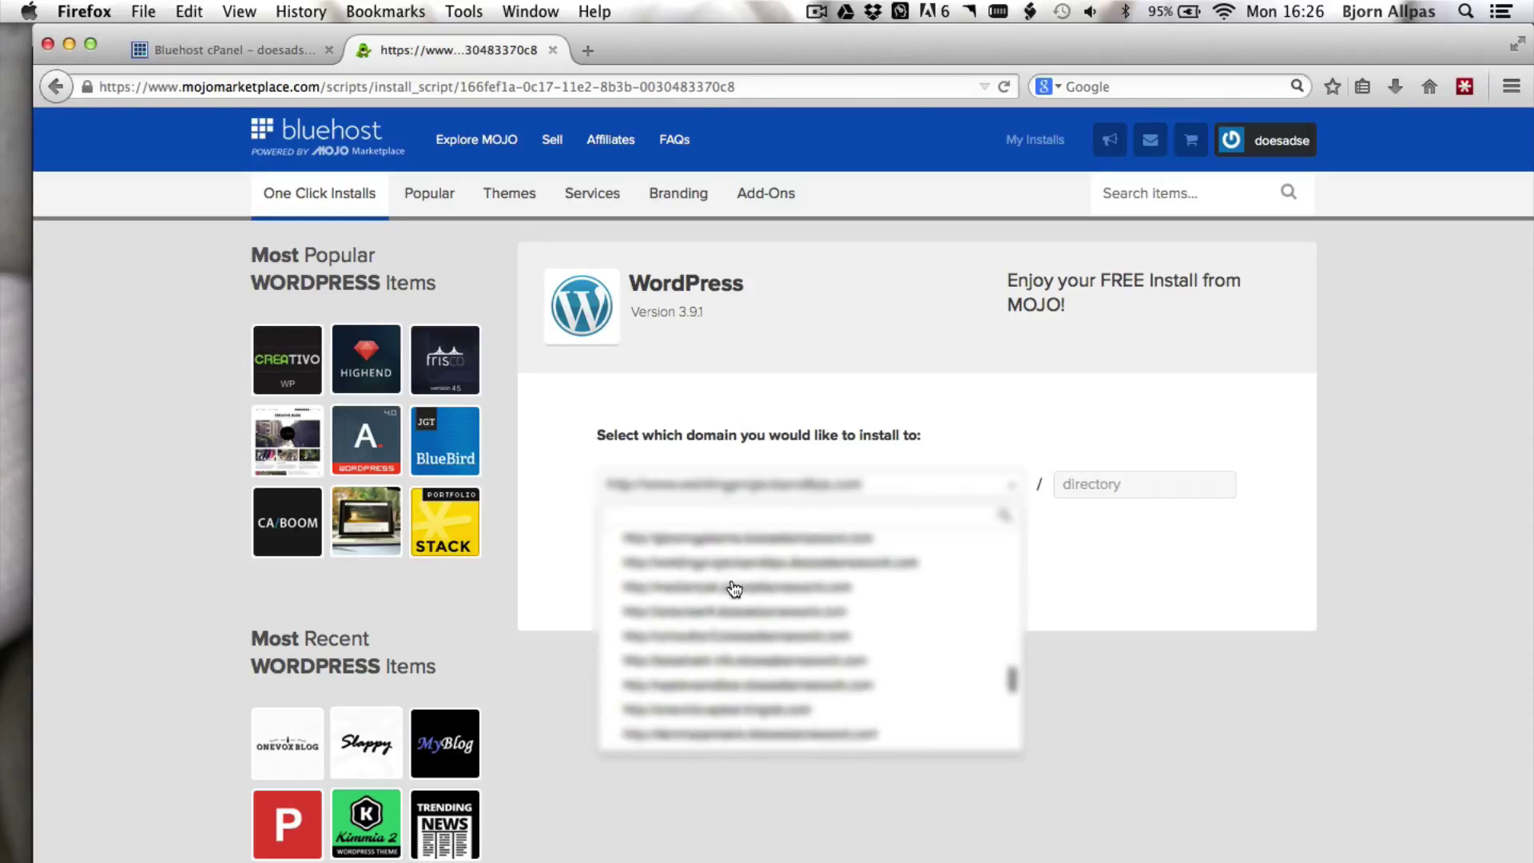
scroll(734, 589, down, 1)
click(726, 636)
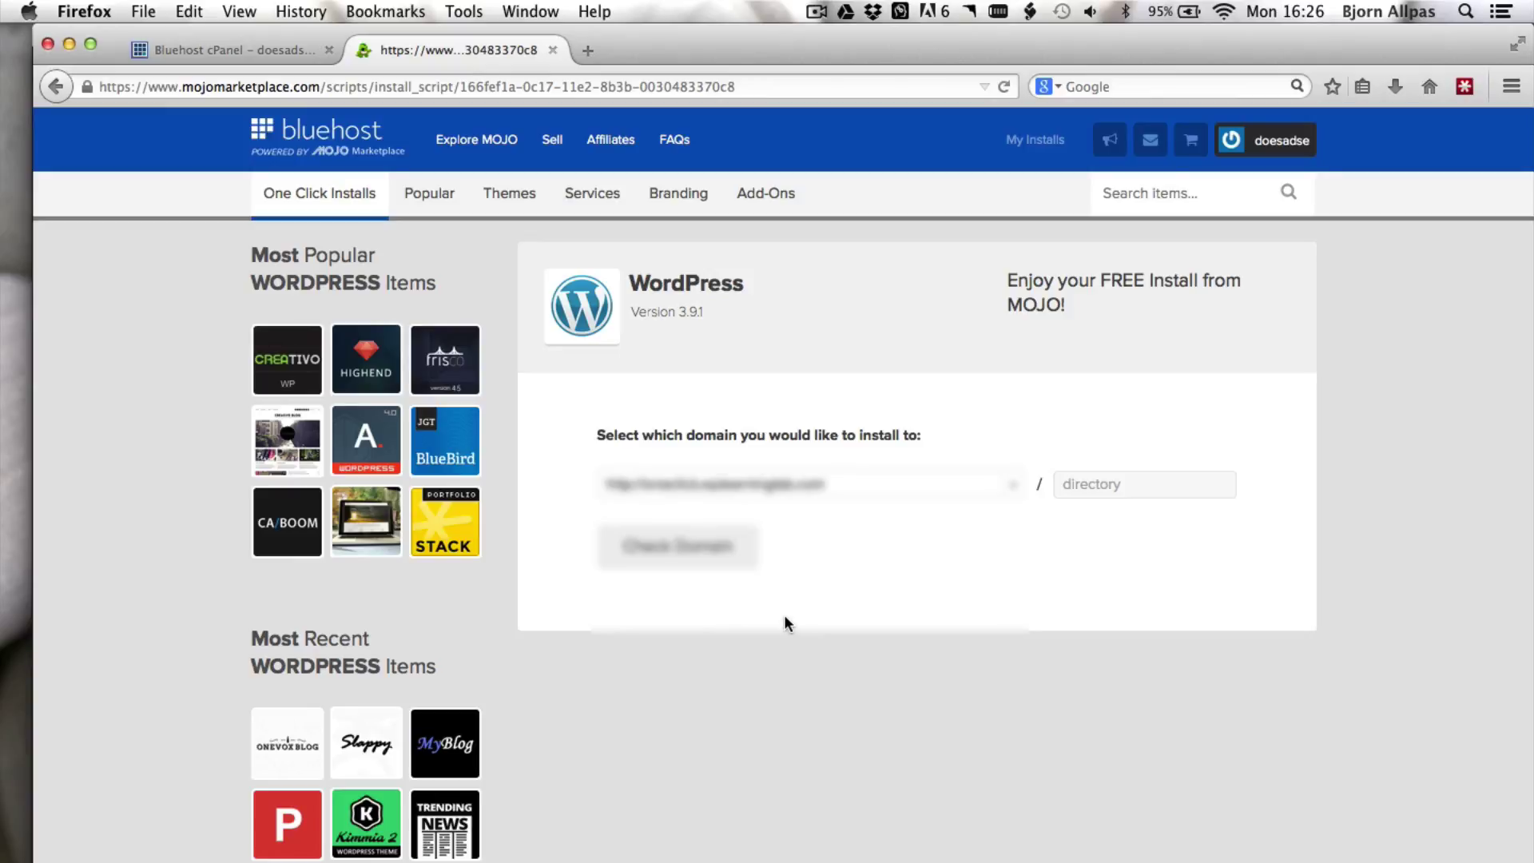
click(1011, 484)
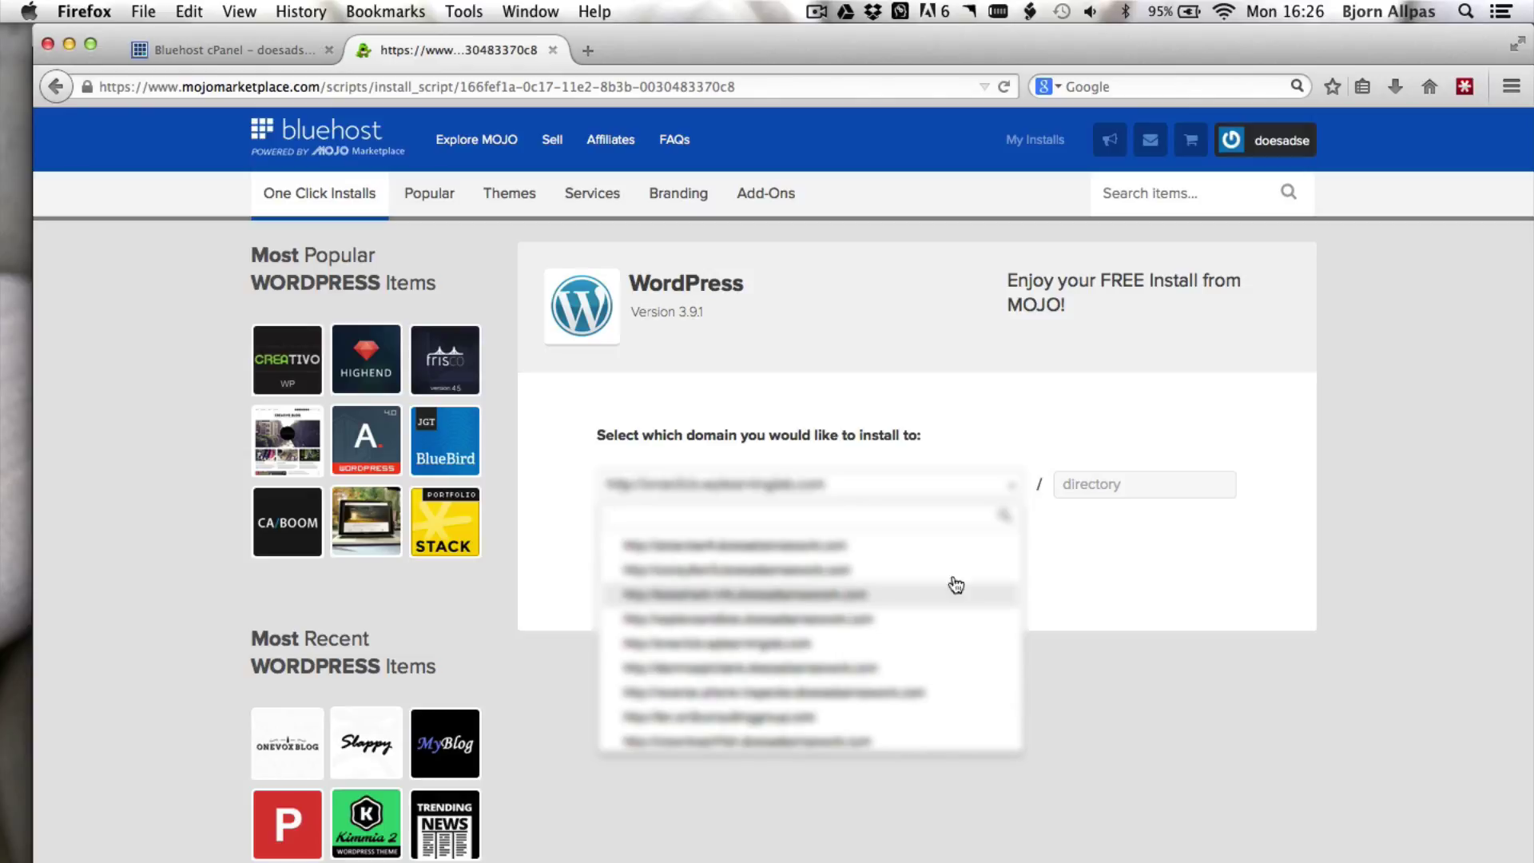
click(1086, 575)
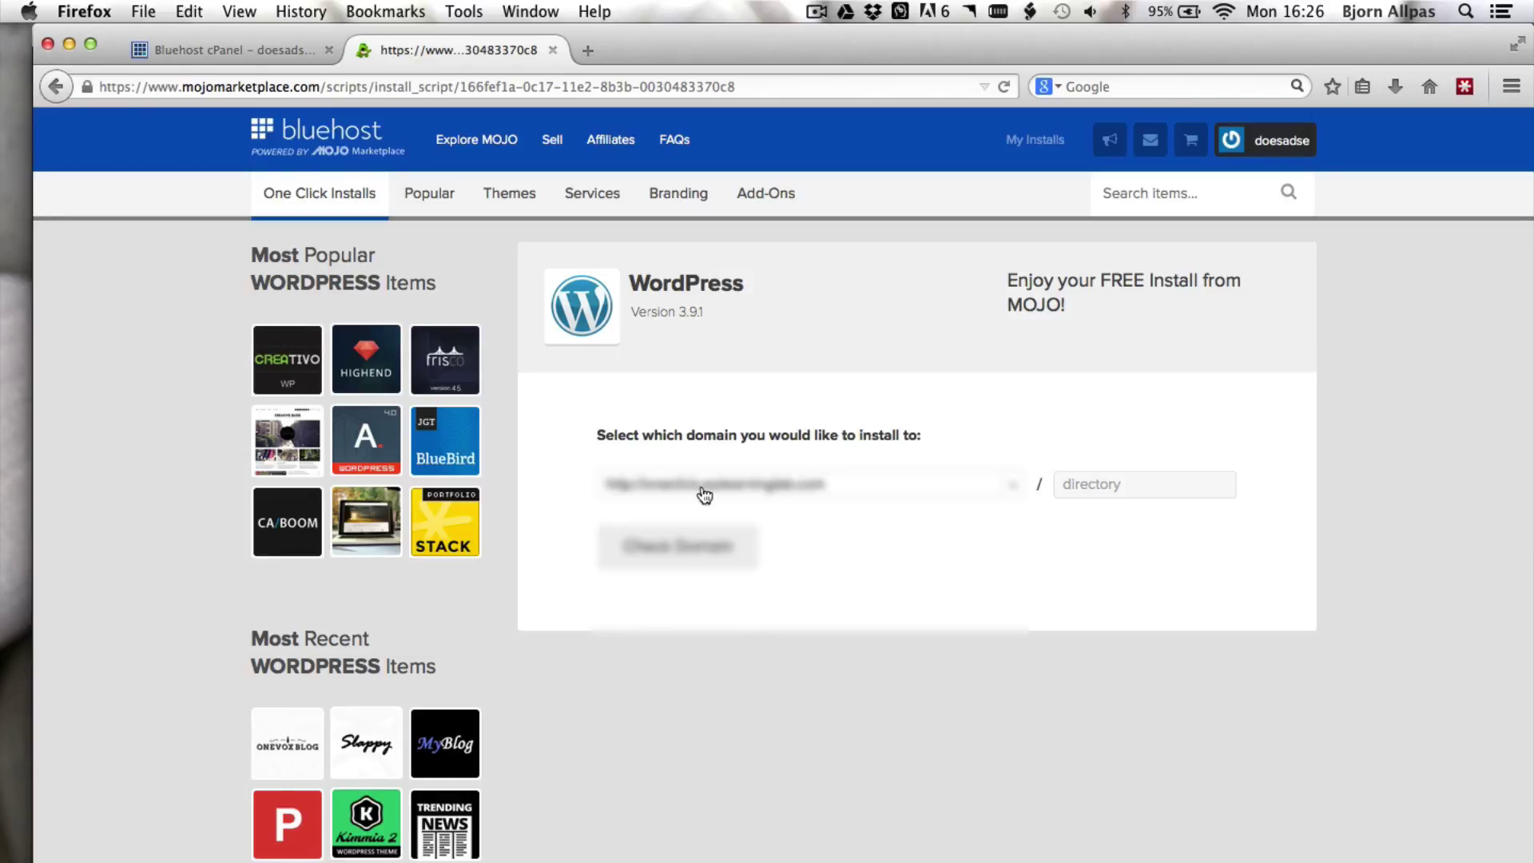
click(700, 545)
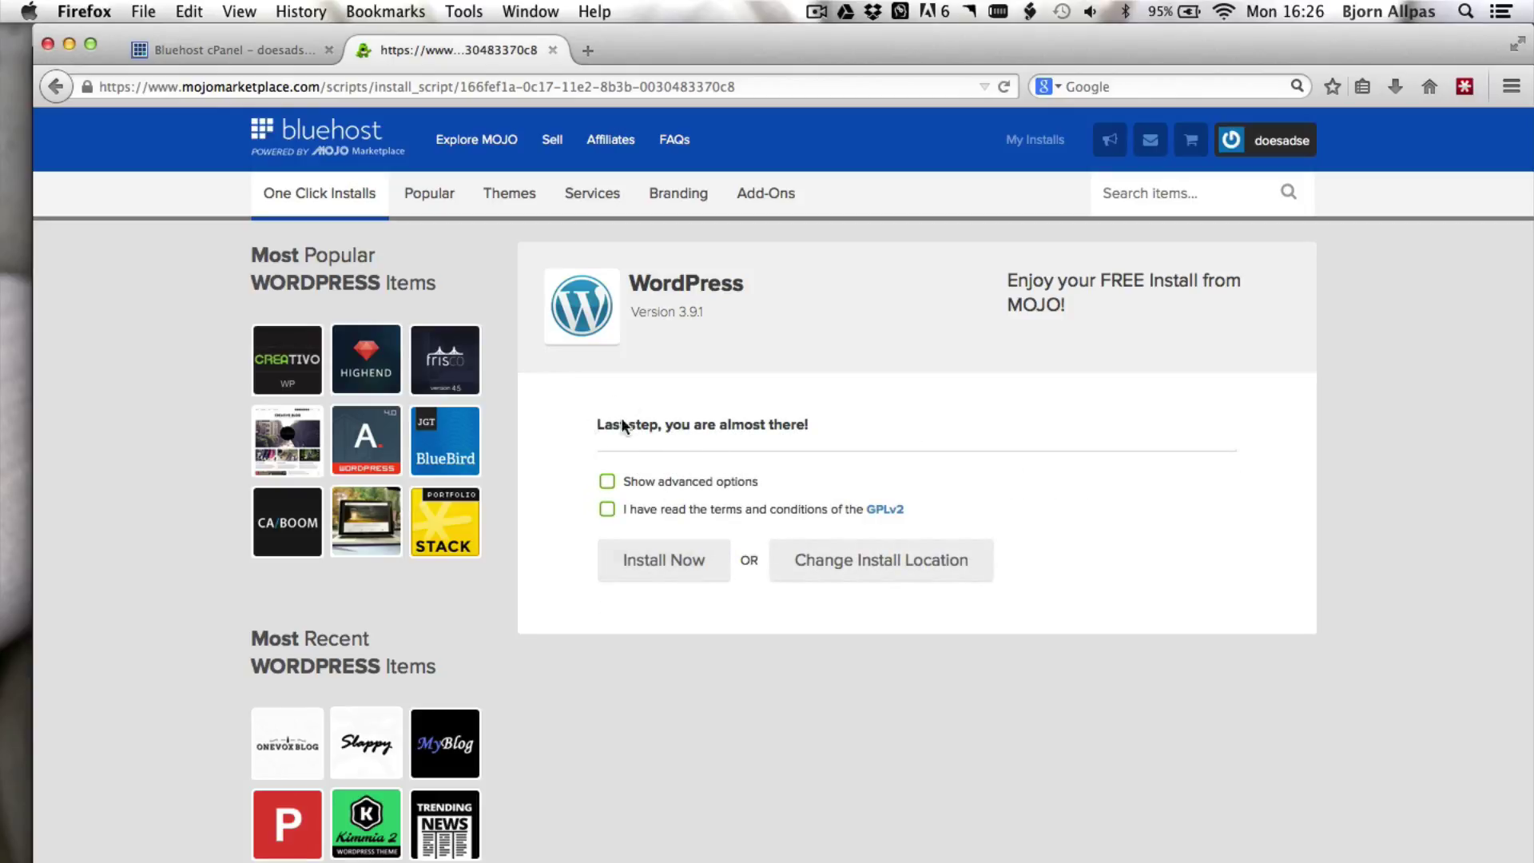
Reveal site name and admin settings, accept the GPLv2 terms, and launch Install Now
click(607, 482)
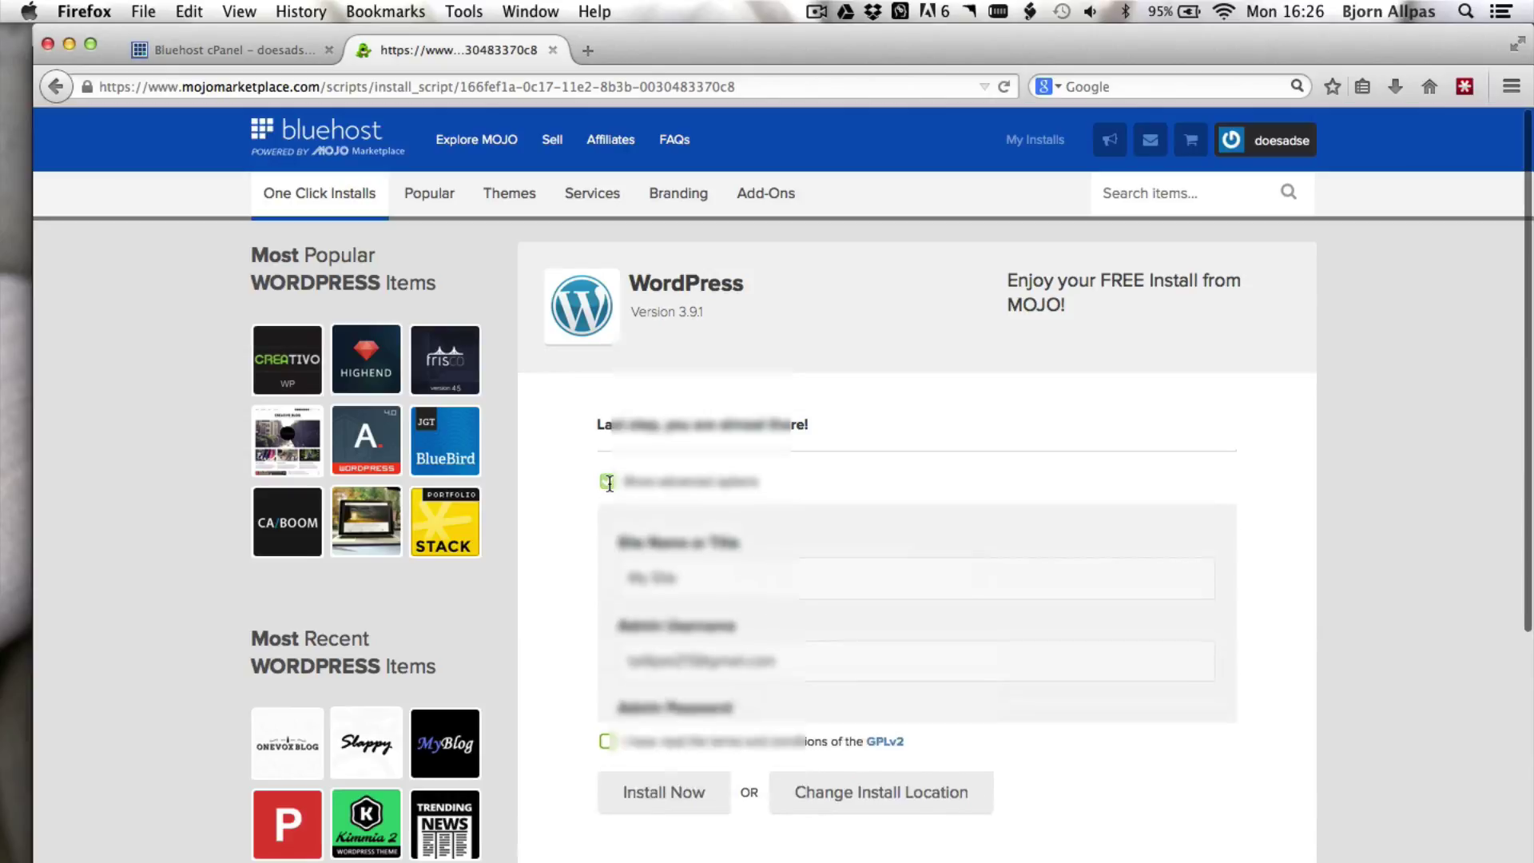
scroll(574, 562, down, 3)
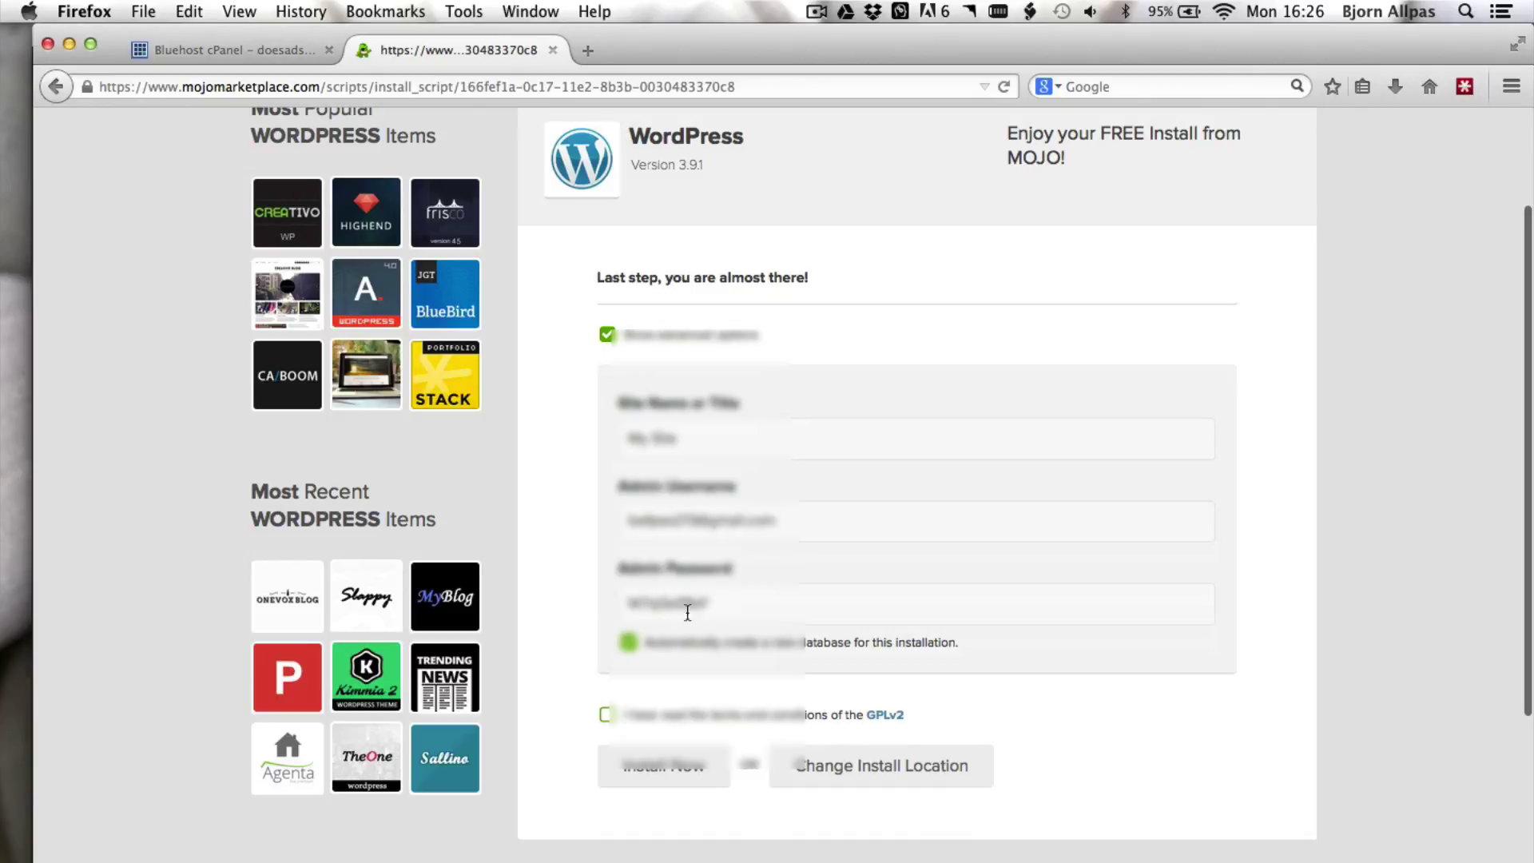
scroll(580, 532, down, 3)
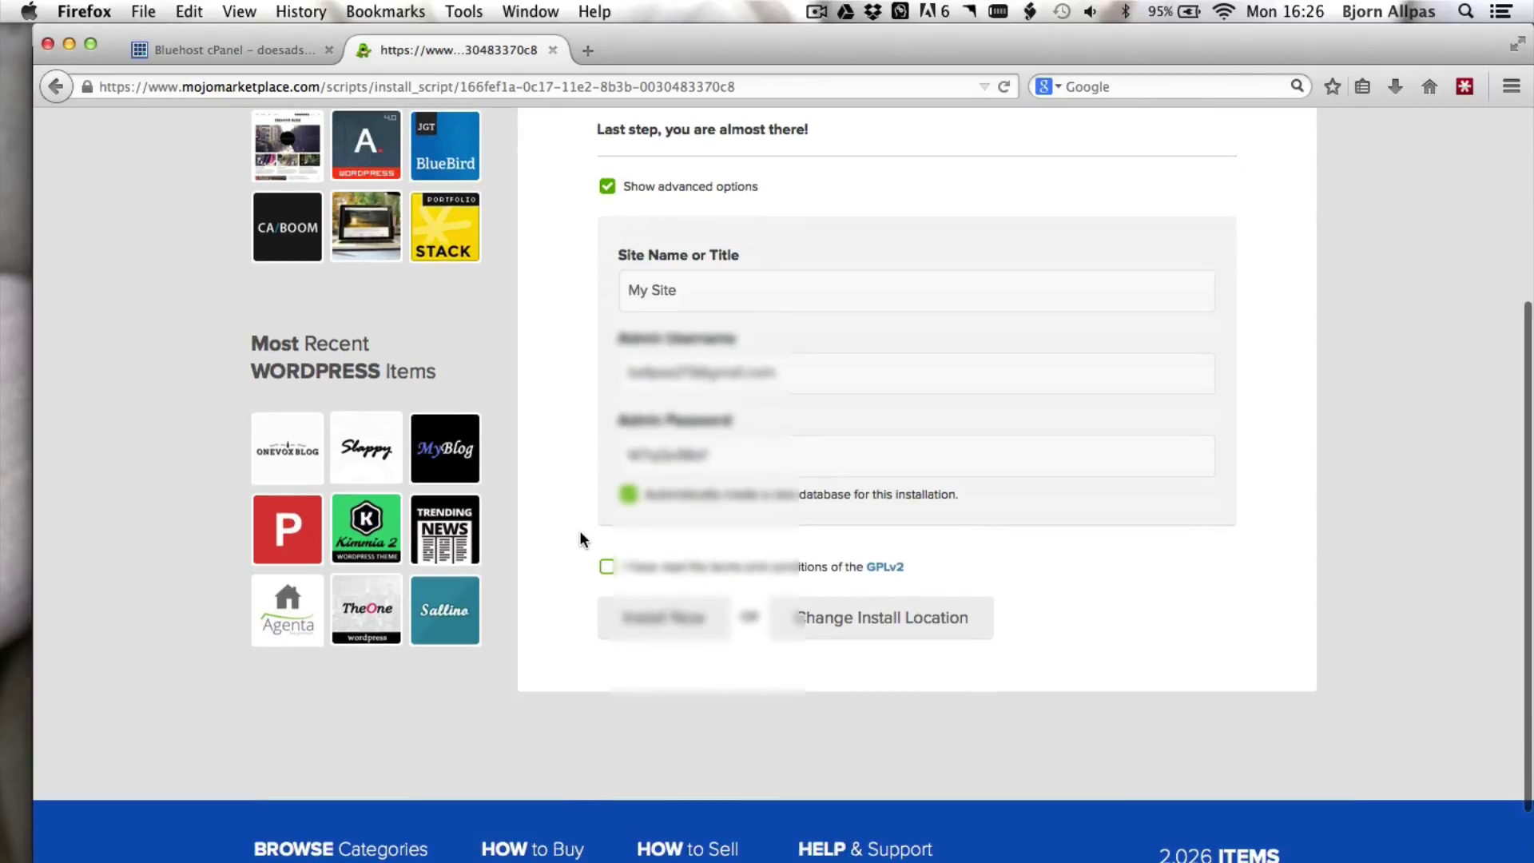
click(609, 567)
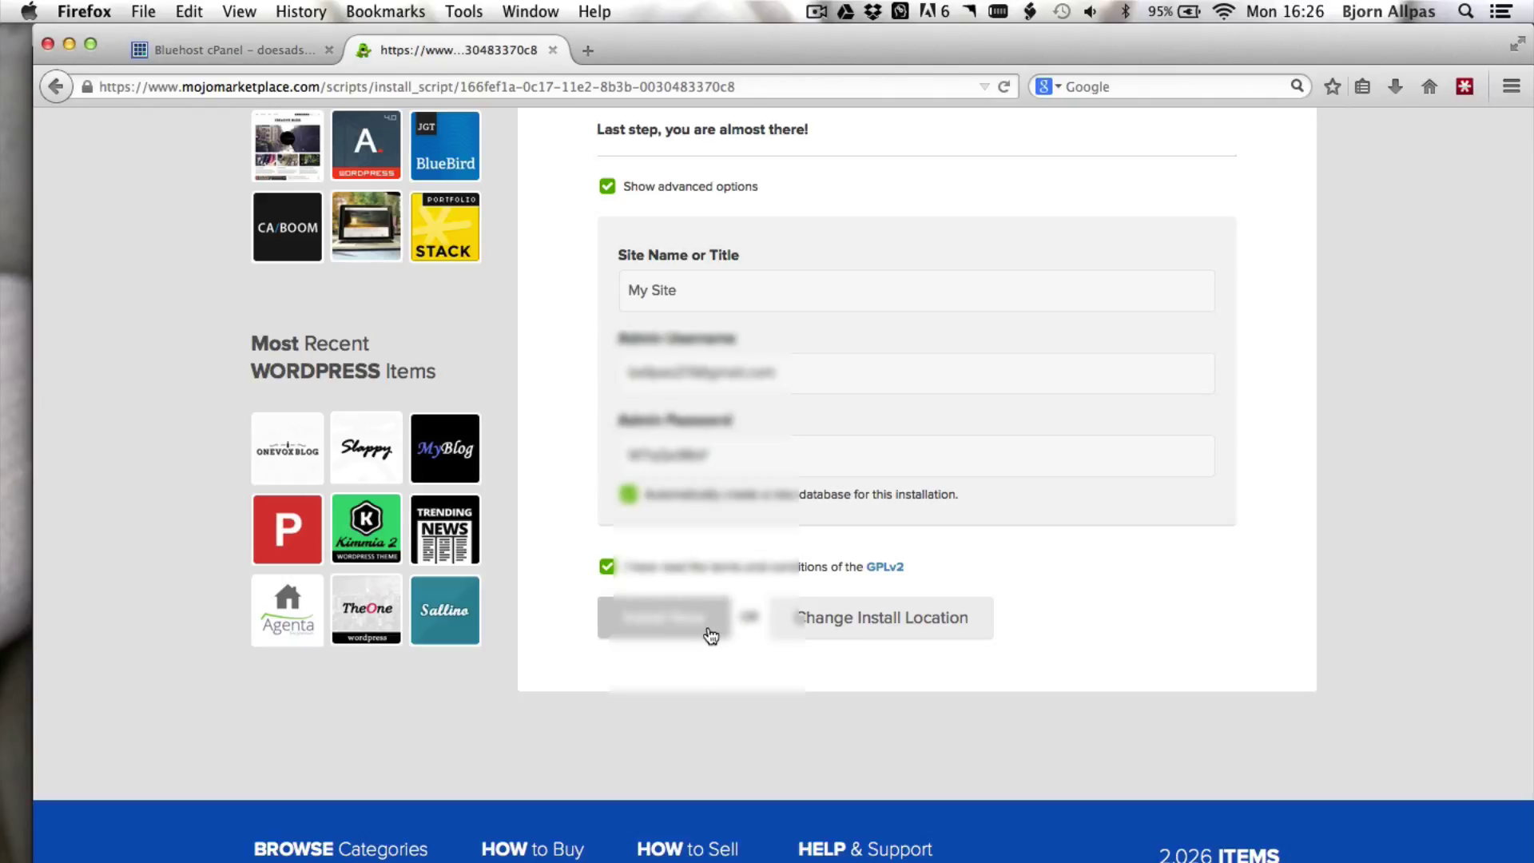
click(684, 635)
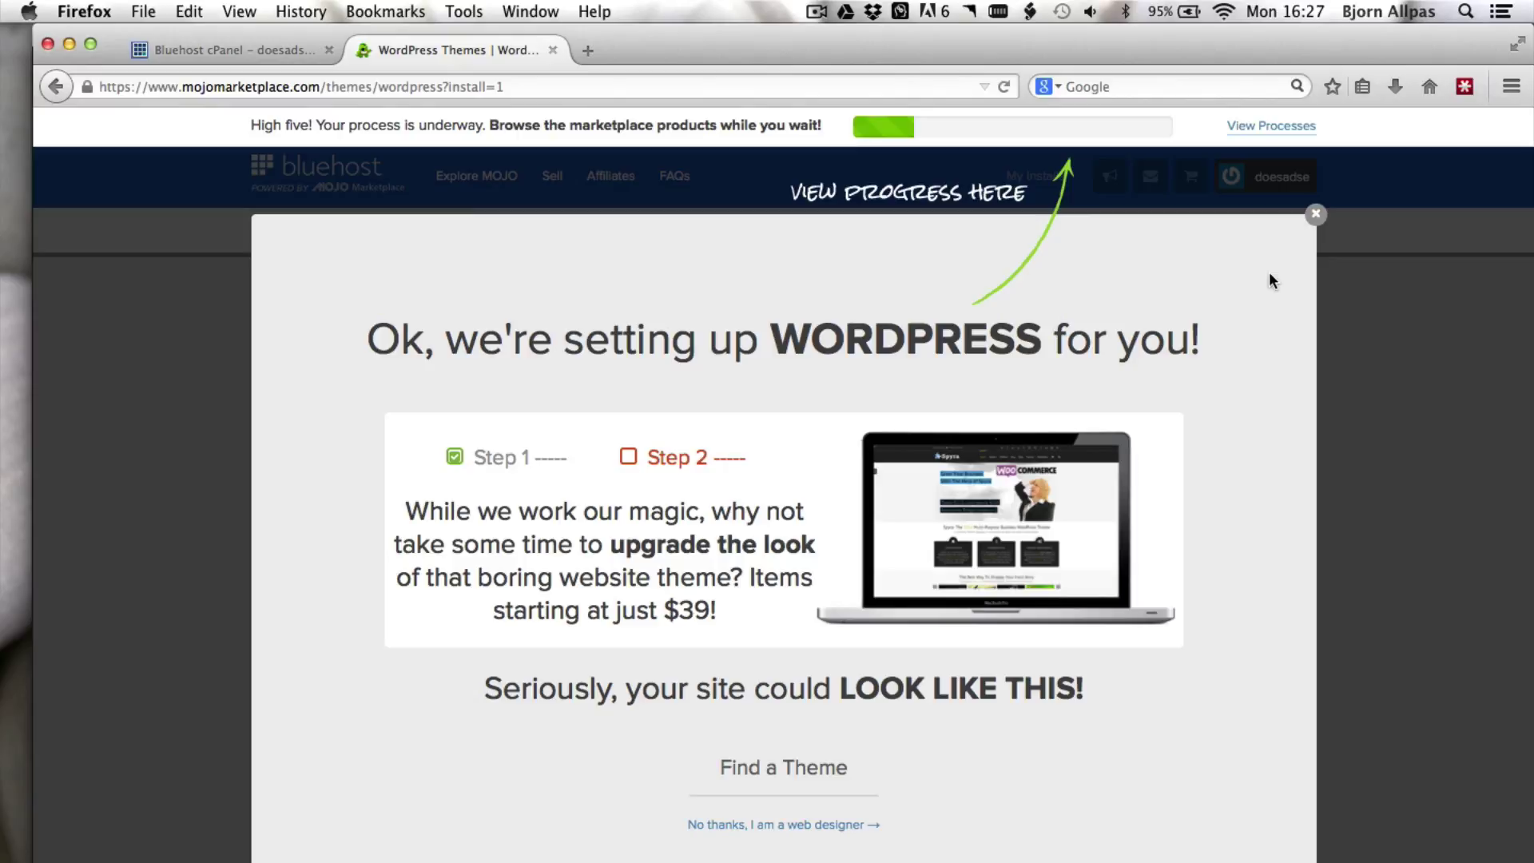
Dismiss the theme promotion and look over the WordPress Themes catalogue while installing
click(1314, 215)
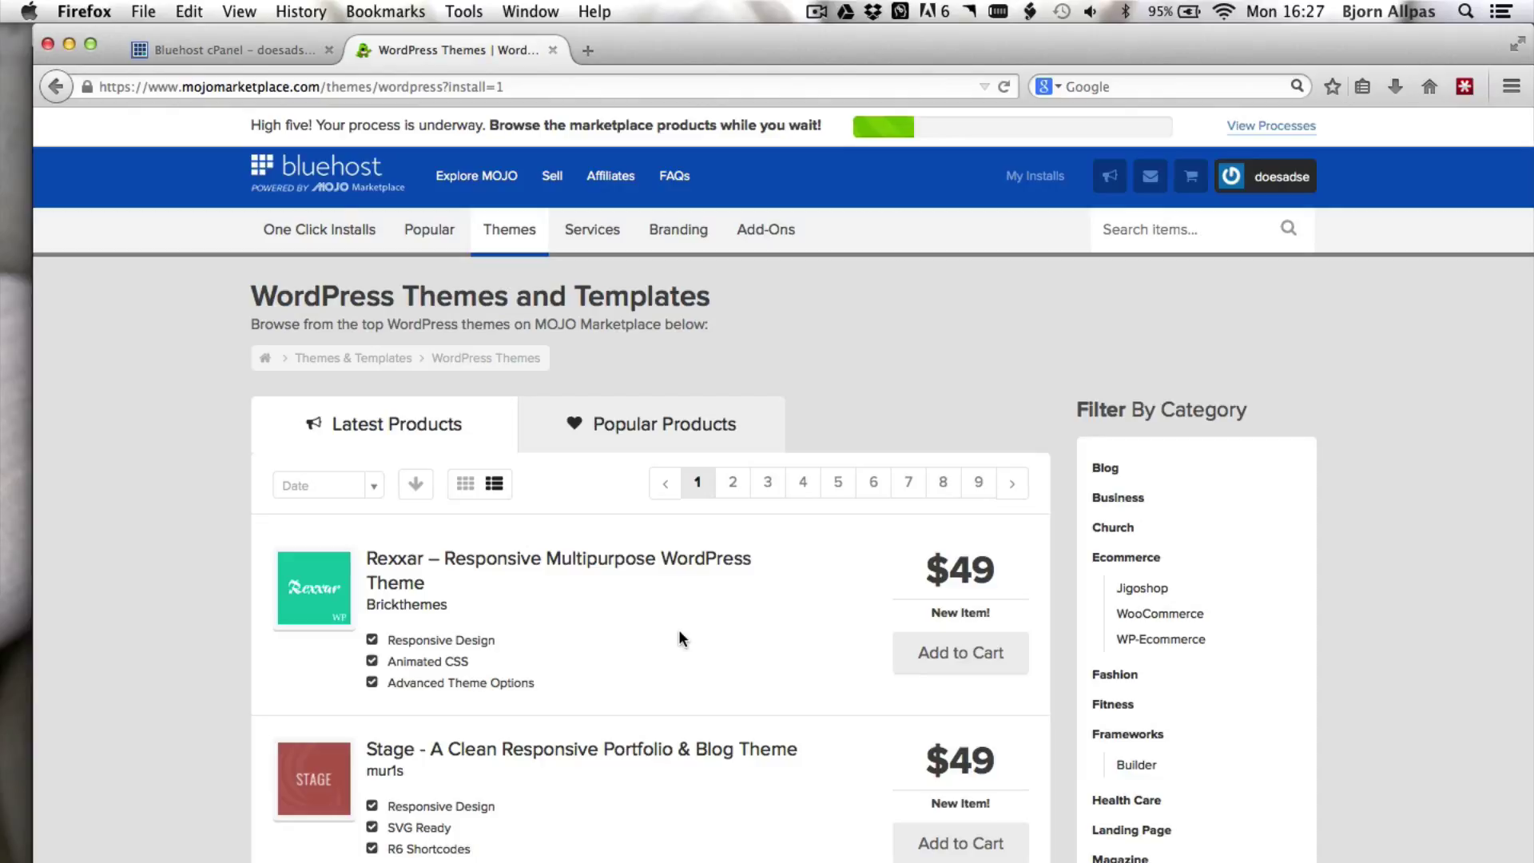
scroll(679, 631, down, 3)
scroll(679, 630, down, 3)
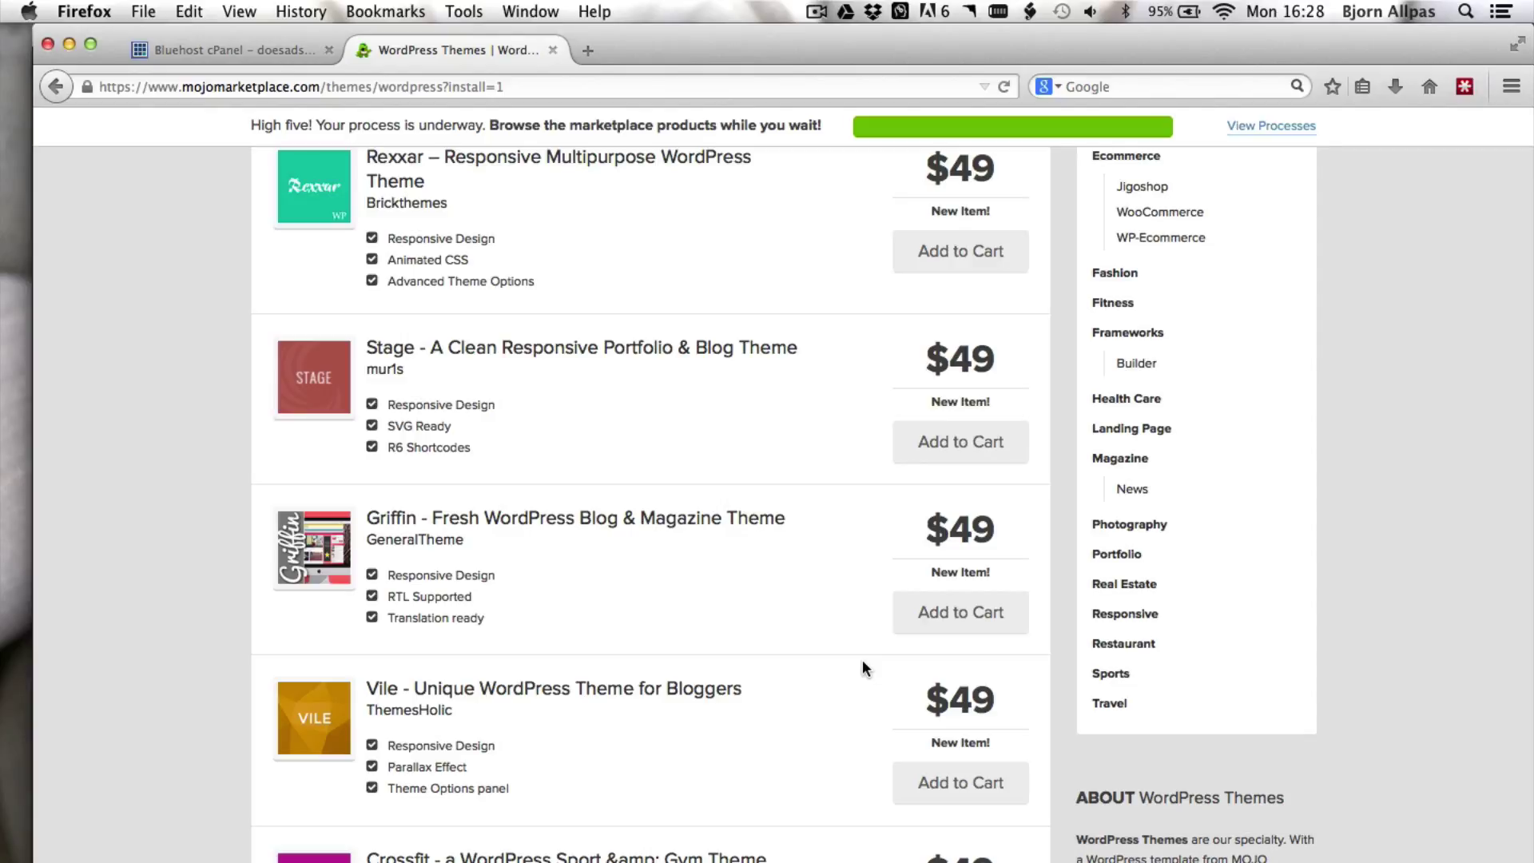
scroll(862, 659, up, 5)
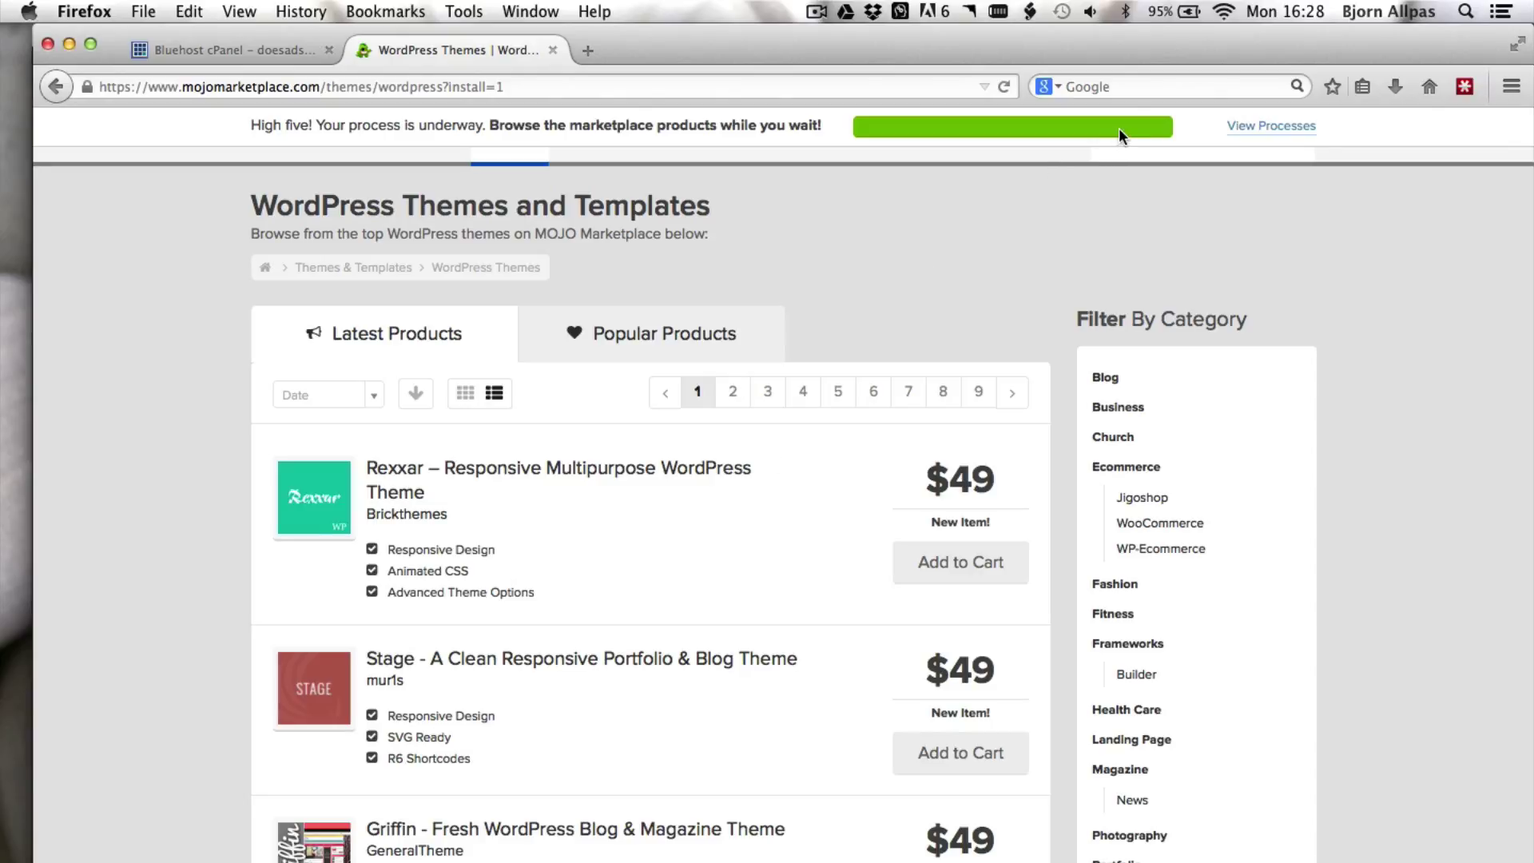
Check the install status, highlight the completion message, then close the status panel
click(1256, 128)
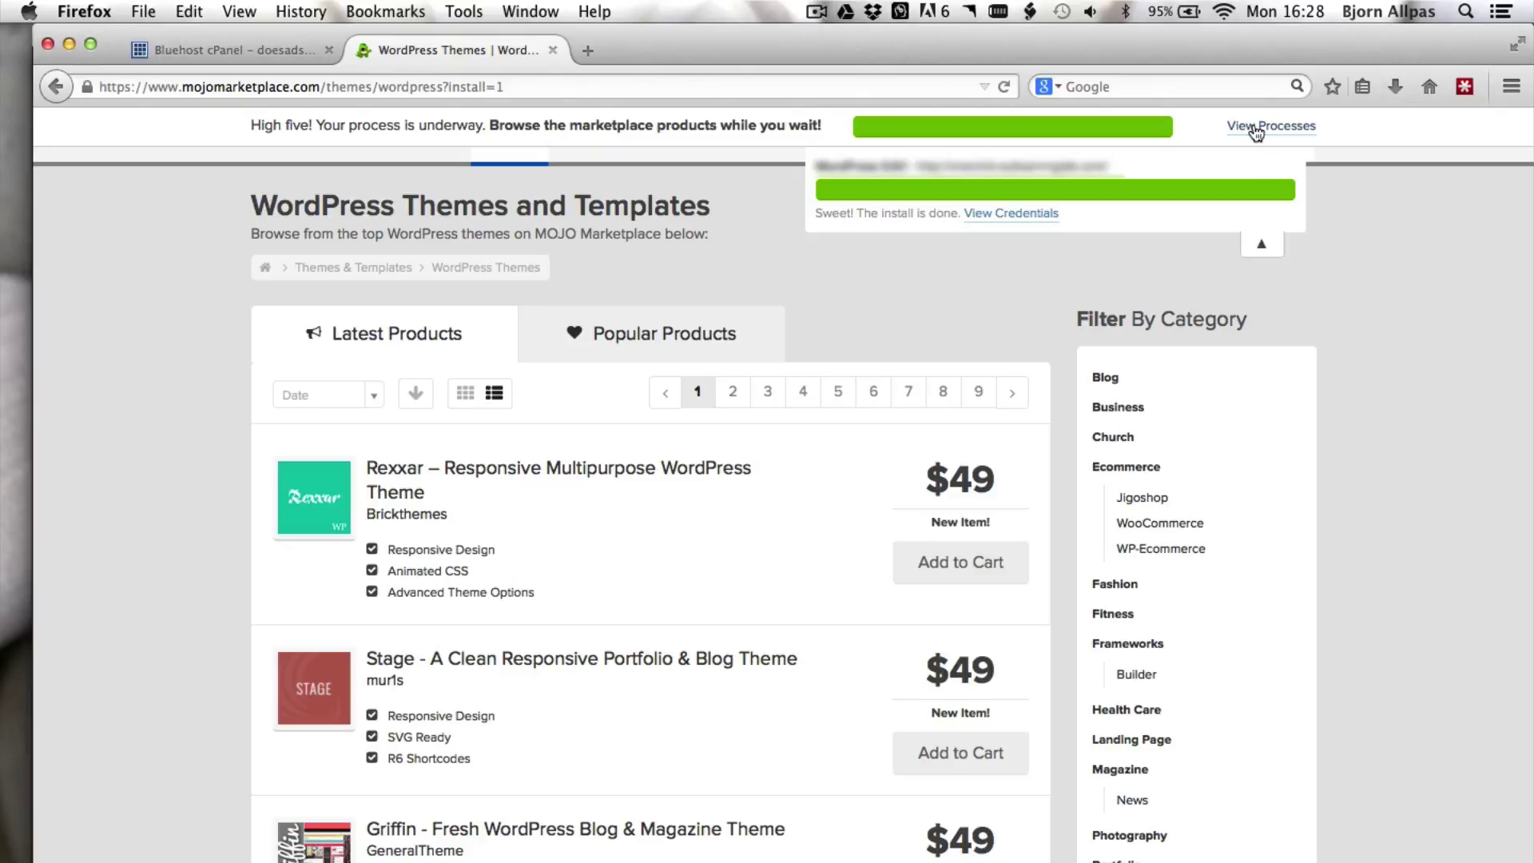
drag(830, 215, 951, 216)
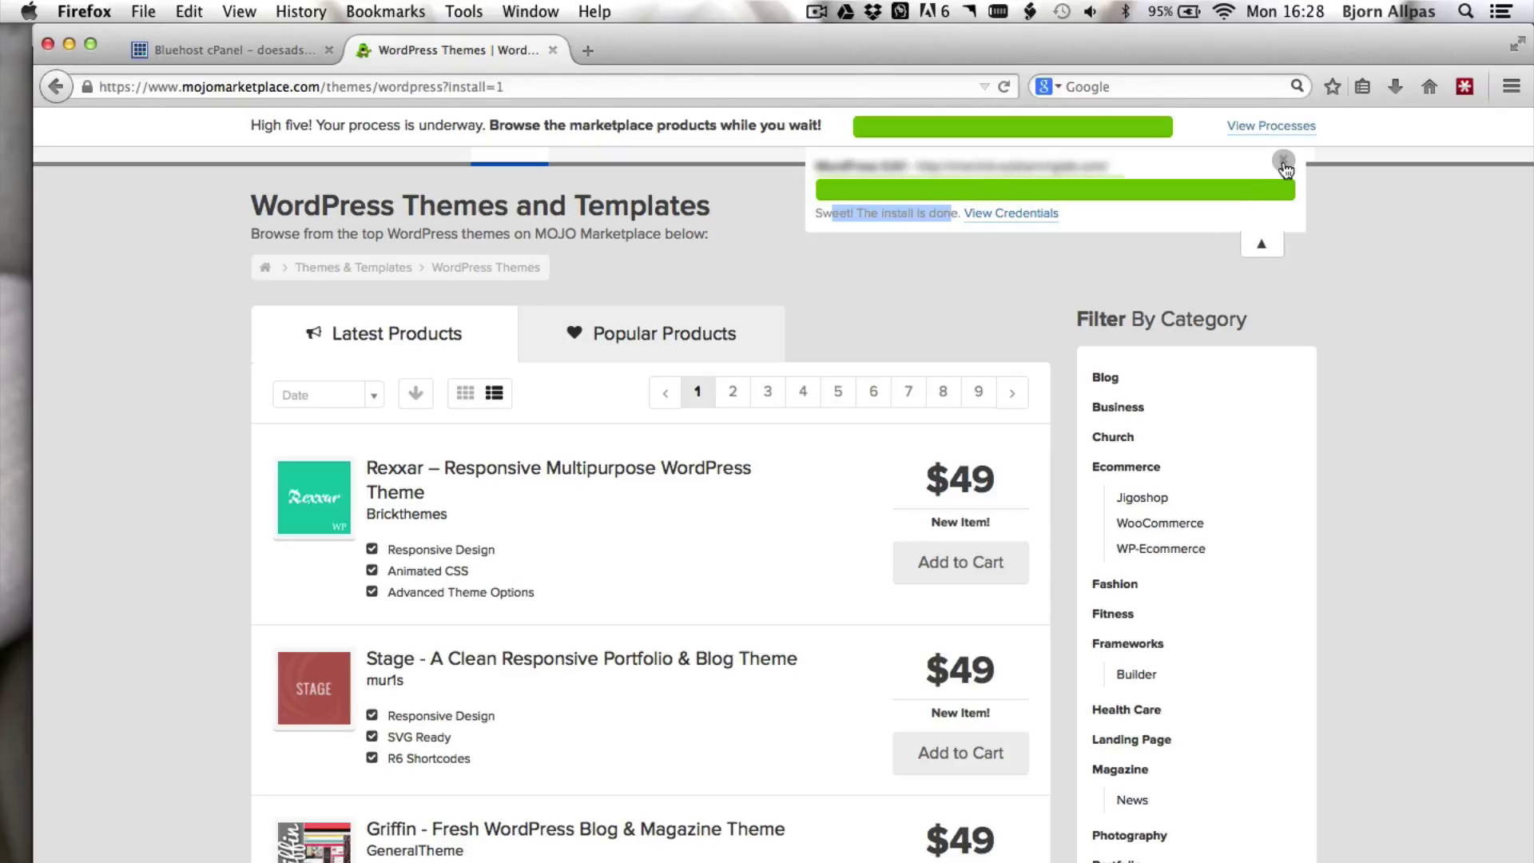
click(1282, 160)
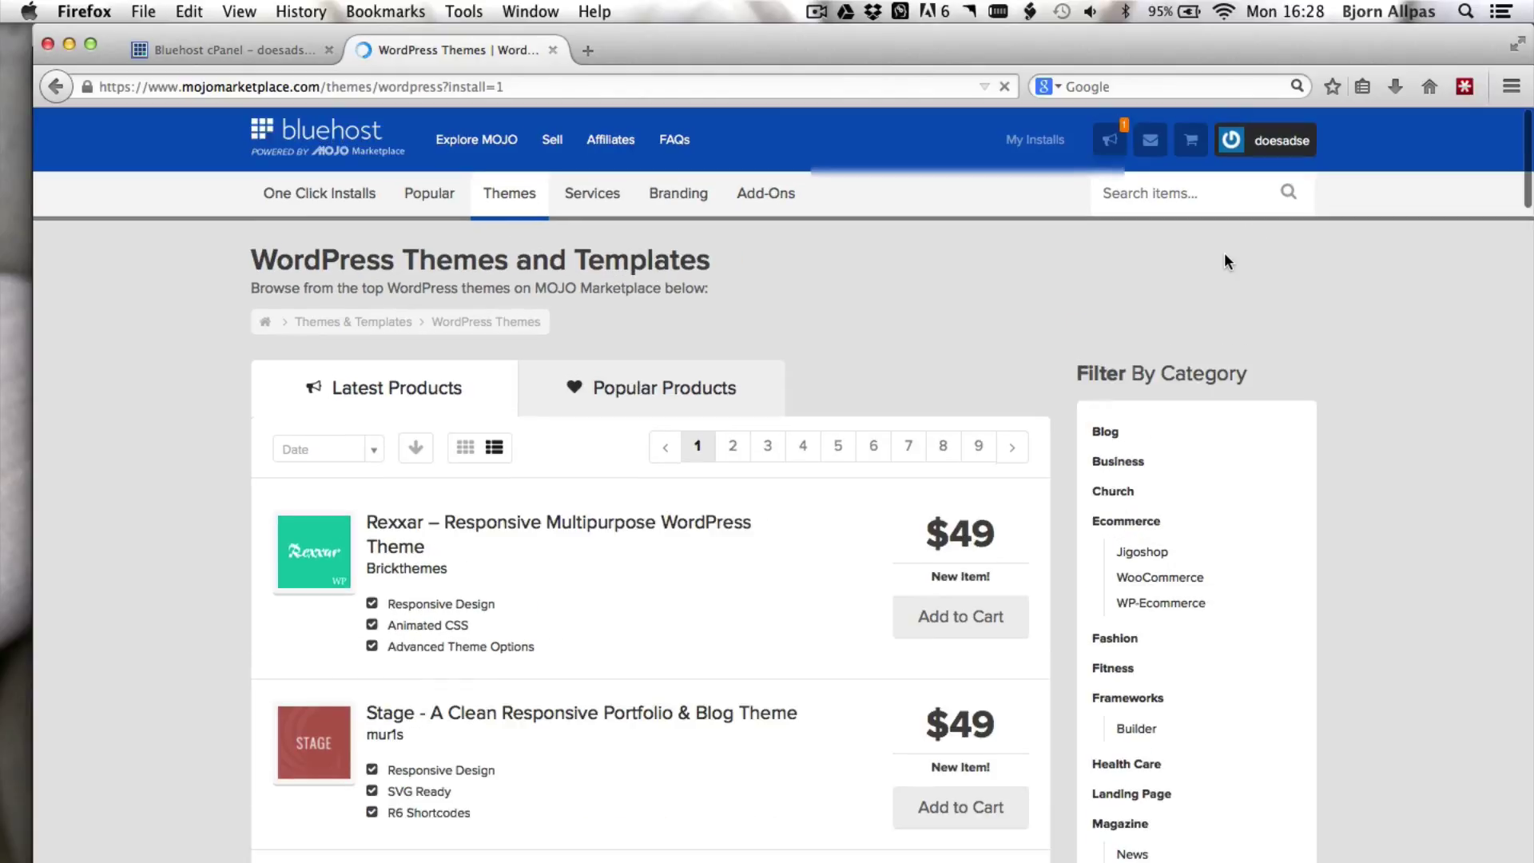
Swap the marketplace tab for a new one and enter 'cpanel login bluehost.com' to reach the blog
click(553, 49)
click(366, 50)
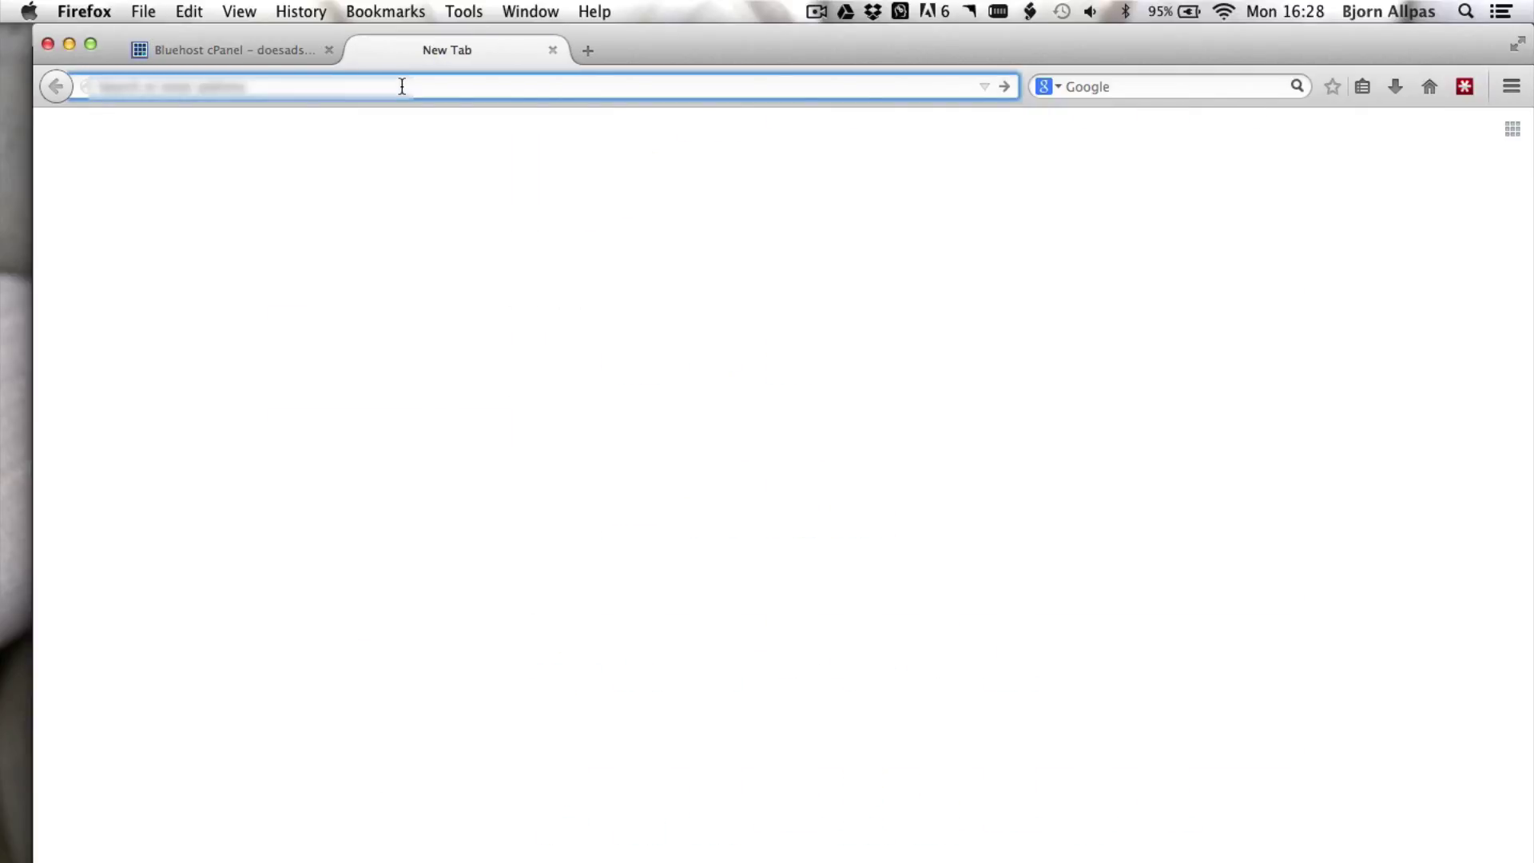
text(cpanel login)
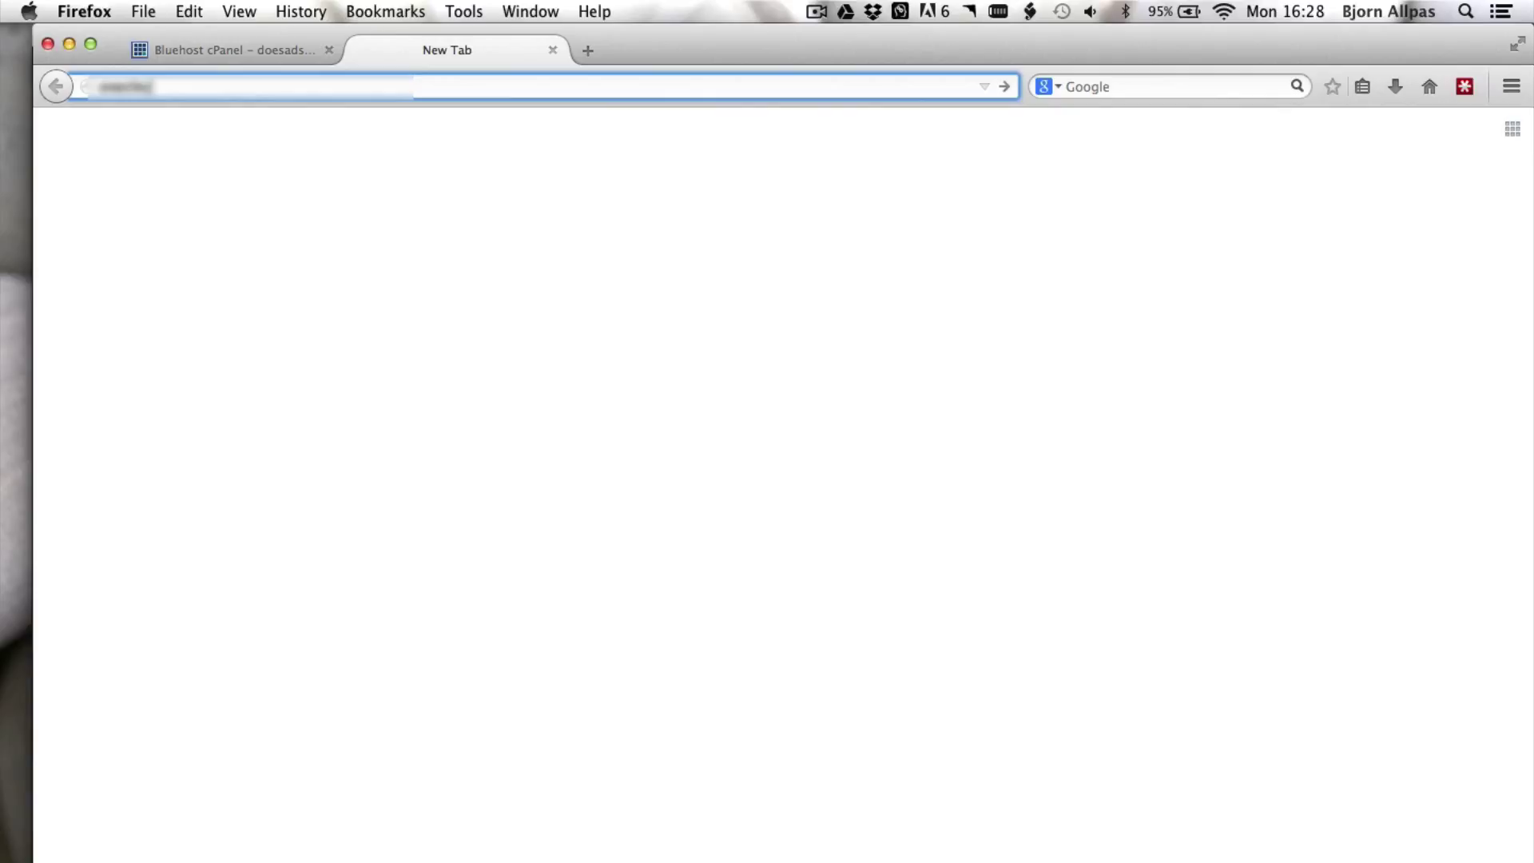
text( bluehost.com)
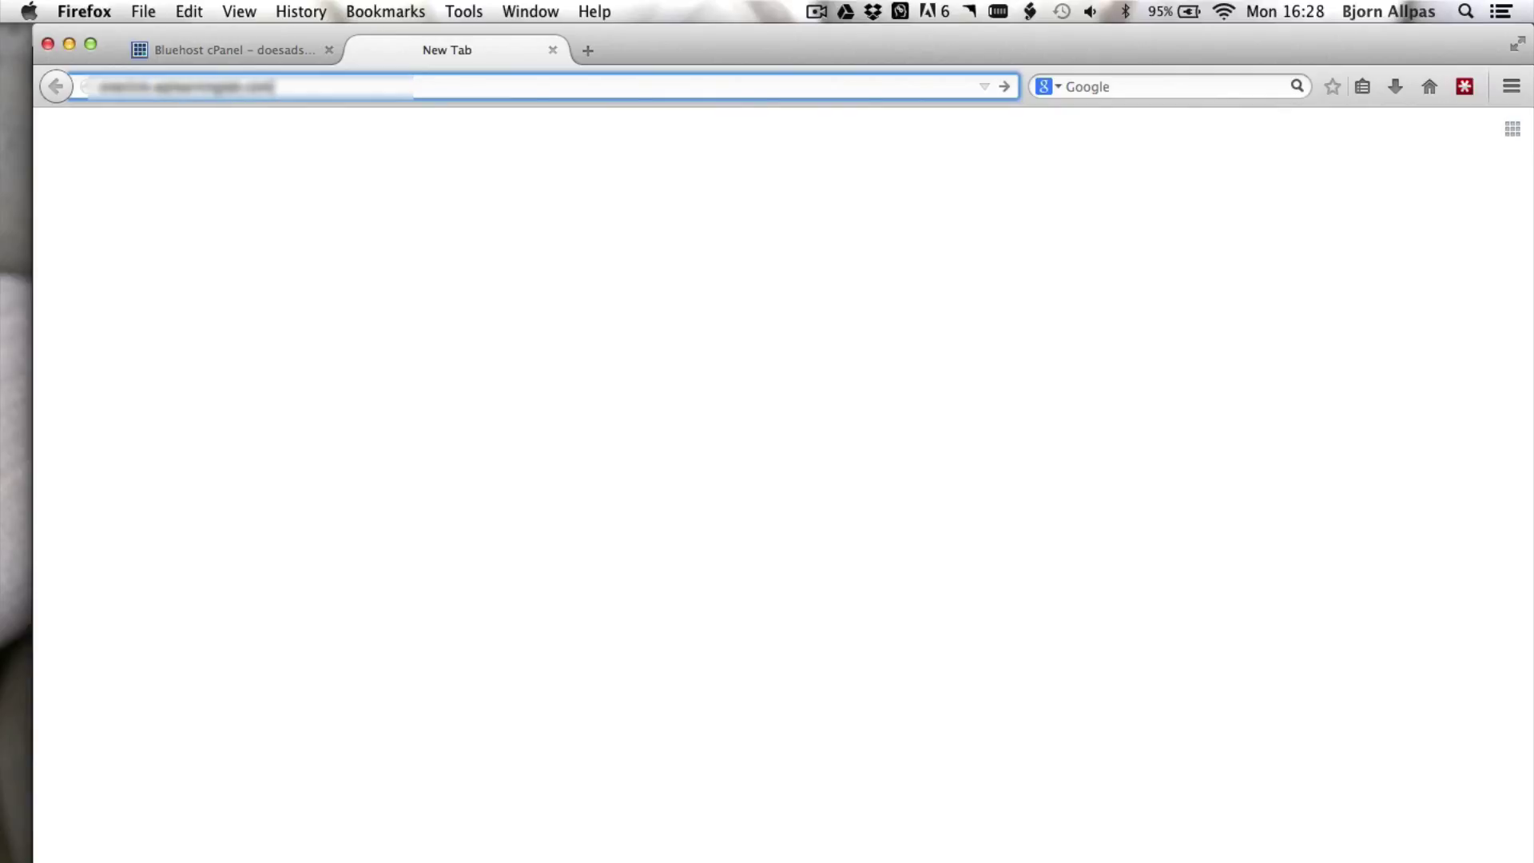
key(Return)
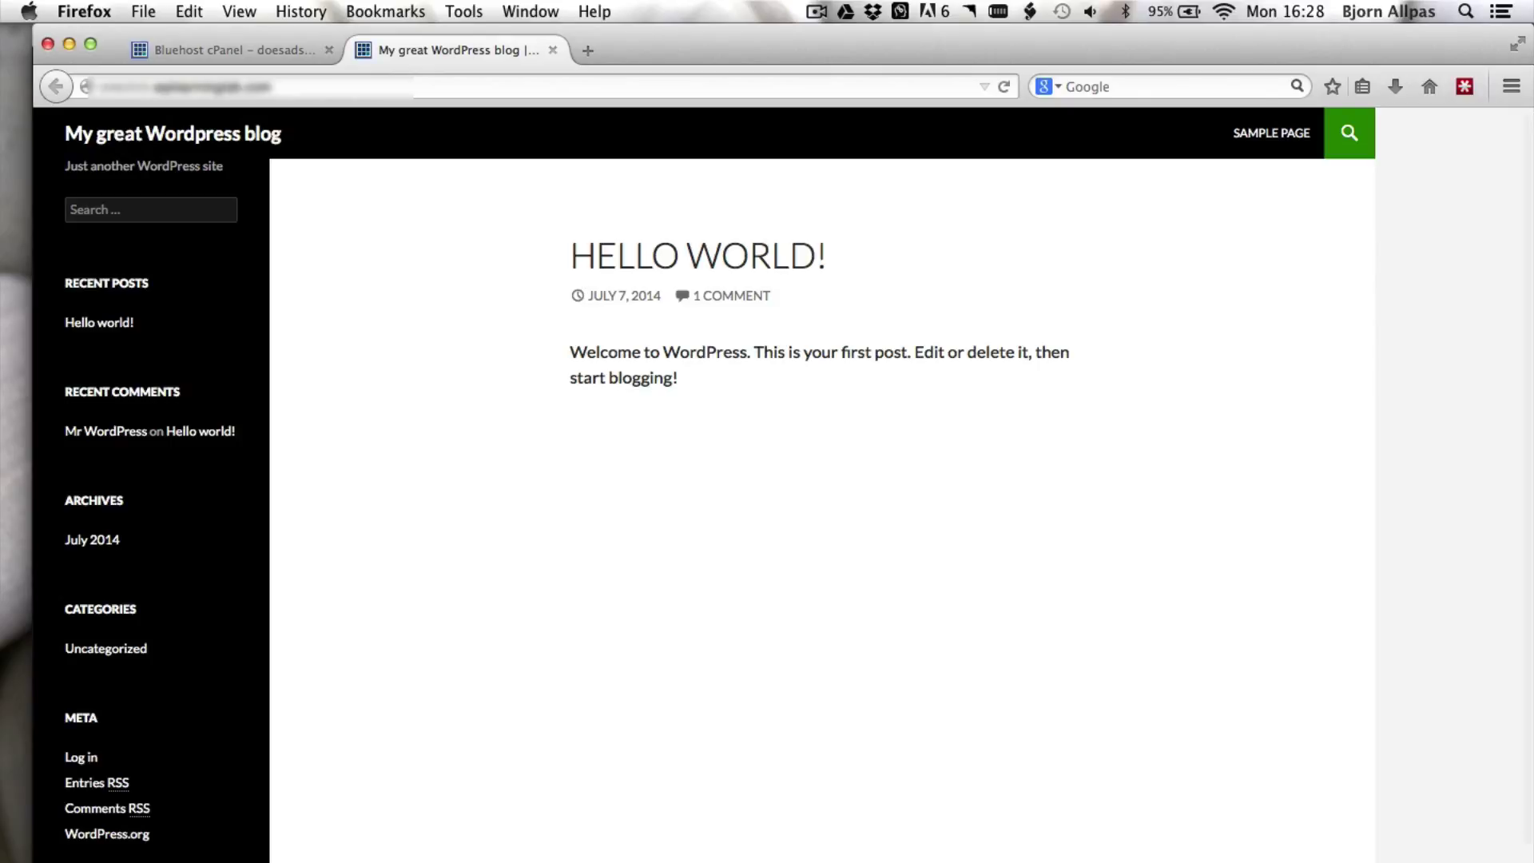